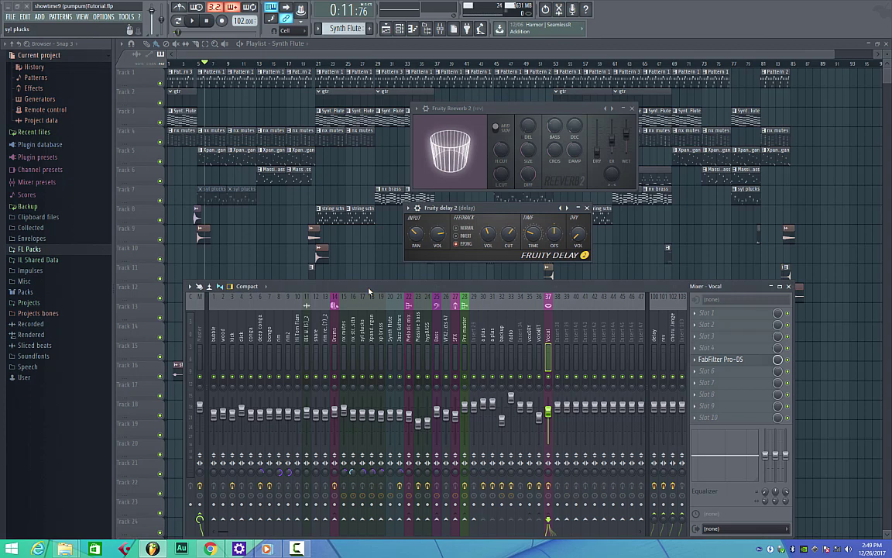
Examine the effect slots of the mixer tracks one by one, from bubble through to the Drums bus.
{"action": "left_click_drag", "start_coordinate": [368, 291], "coordinate": [366, 279]}
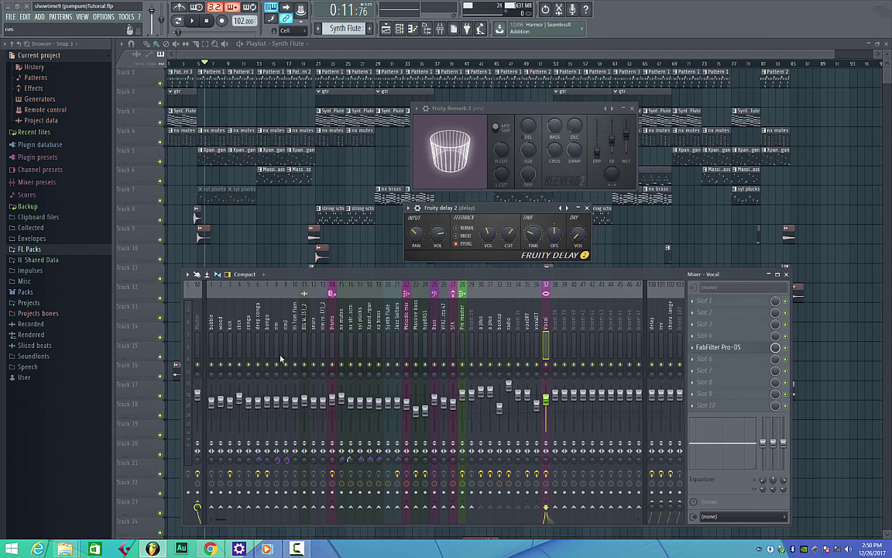
{"action": "left_click", "coordinate": [210, 314]}
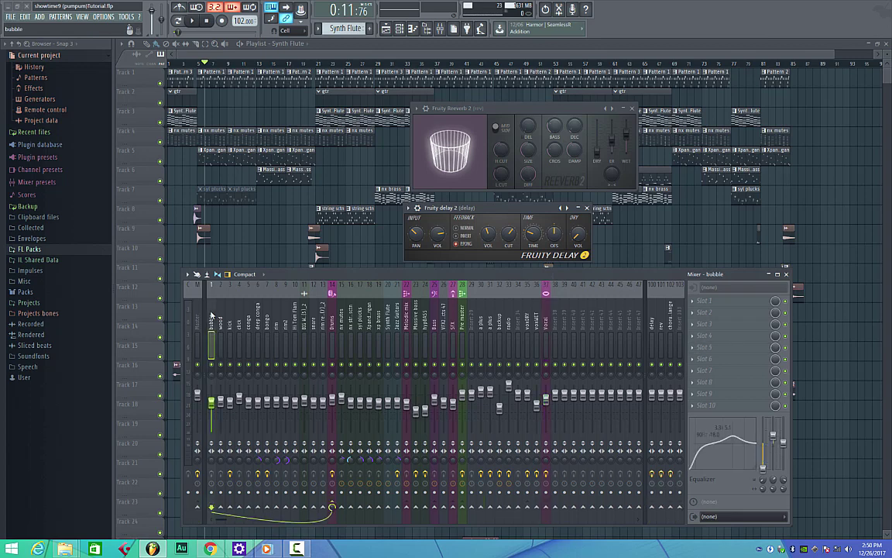
{"action": "key", "text": "Right"}
{"action": "key", "text": "Right"}
{"action": "key", "text": "Right"}
{"action": "key", "text": "Right"}
{"action": "key", "text": "Right"}
{"action": "key", "text": "Right"}
{"action": "key", "text": "Right"}
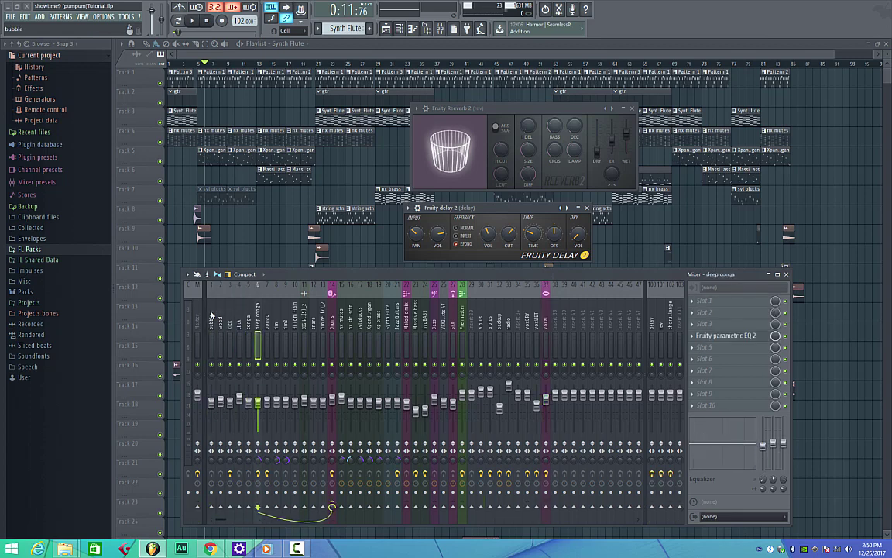
{"action": "key", "text": "Right"}
{"action": "key", "text": "Right"}
{"action": "key", "text": "Right"}
{"action": "key", "text": "Right"}
{"action": "key", "text": "Right"}
{"action": "key", "text": "Right"}
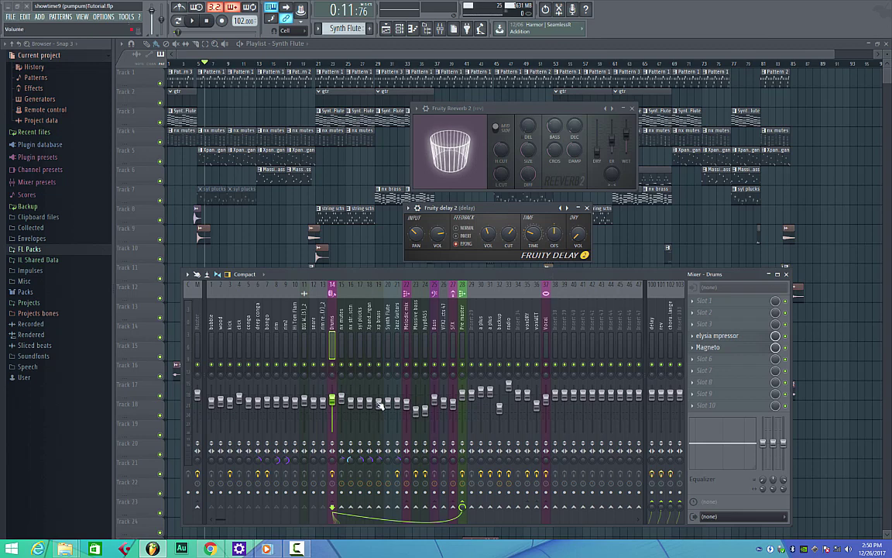
Open the elysia mpressor on the Drums bus and place its window in the free area above the mixer.
{"action": "left_click", "coordinate": [726, 336]}
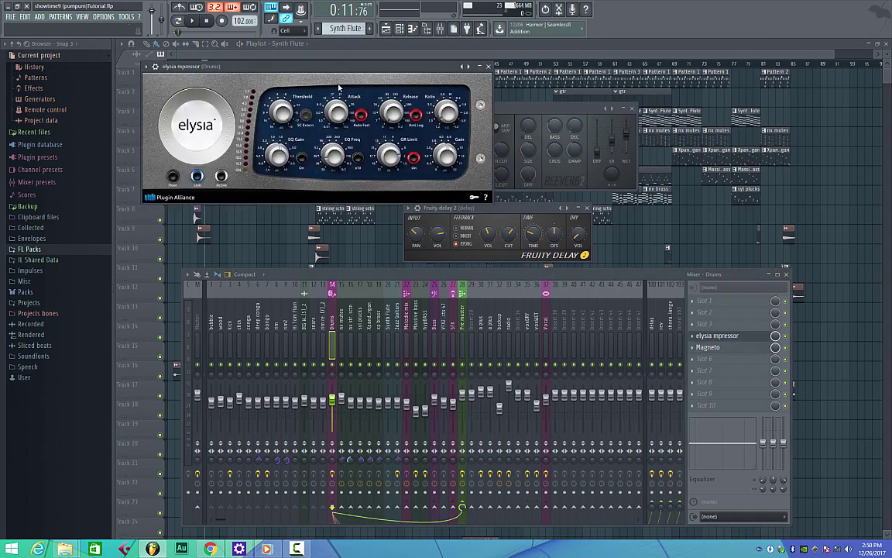
{"action": "left_click_drag", "start_coordinate": [299, 60], "coordinate": [436, 118]}
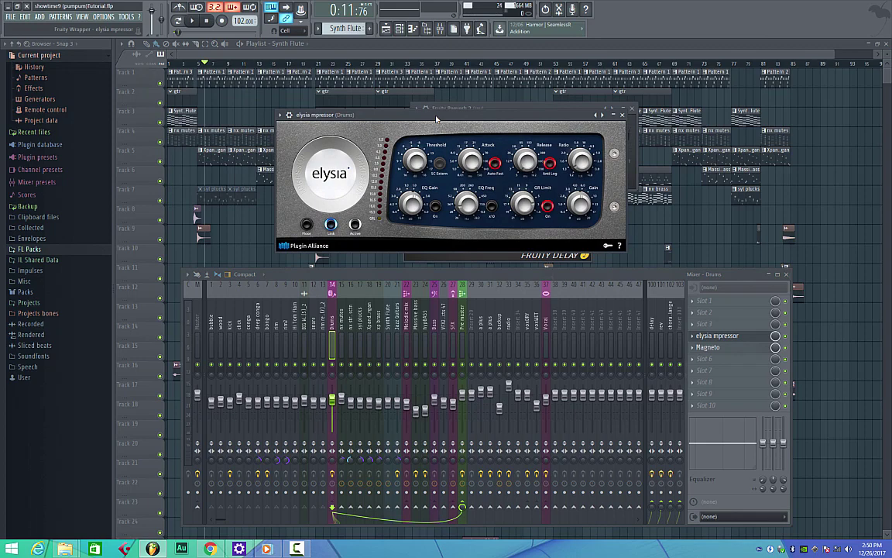
{"action": "mouse_move", "coordinate": [436, 118]}
{"action": "left_mouse_down"}
{"action": "mouse_move", "coordinate": [438, 155]}
{"action": "mouse_move", "coordinate": [438, 106]}
{"action": "left_mouse_up"}
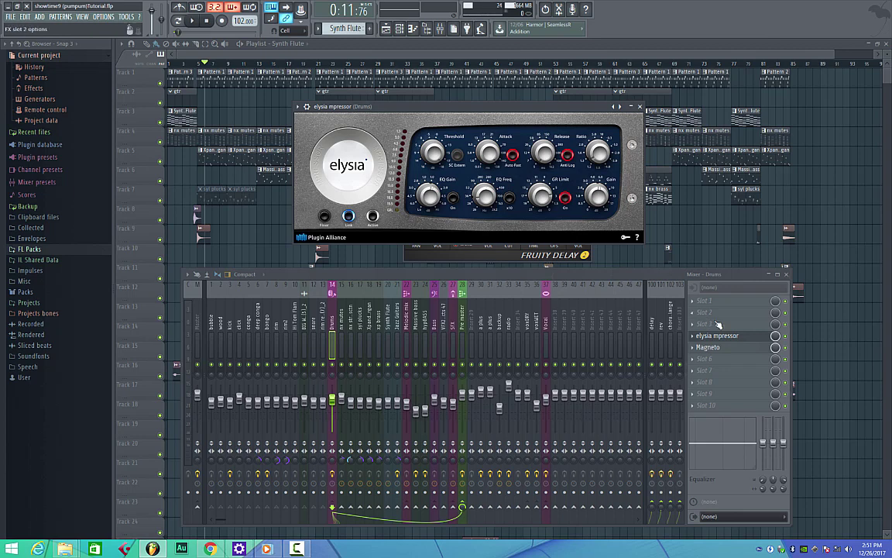
Solo the Drums bus, play it to audition the elysia mpressor, and unsolo it after stopping playback.
{"action": "right_click", "coordinate": [336, 367]}
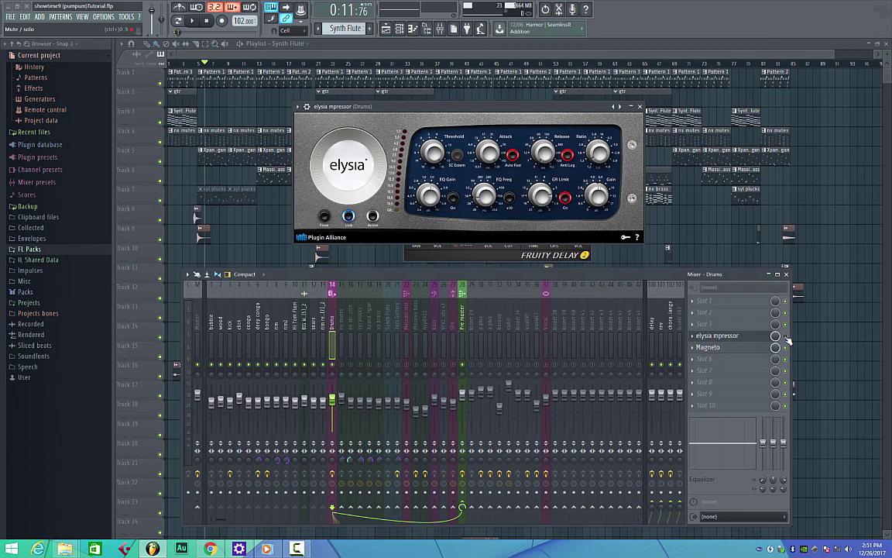
{"action": "key", "text": "space"}
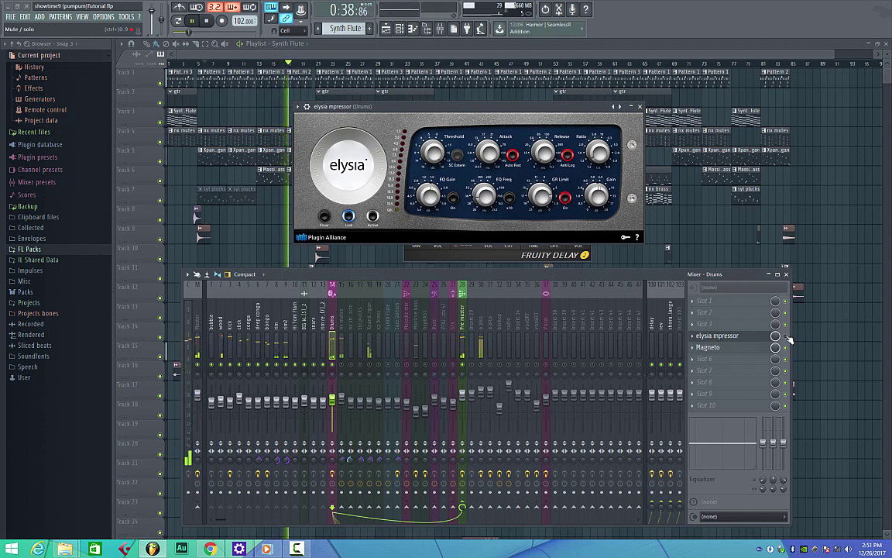
{"action": "key", "text": "space"}
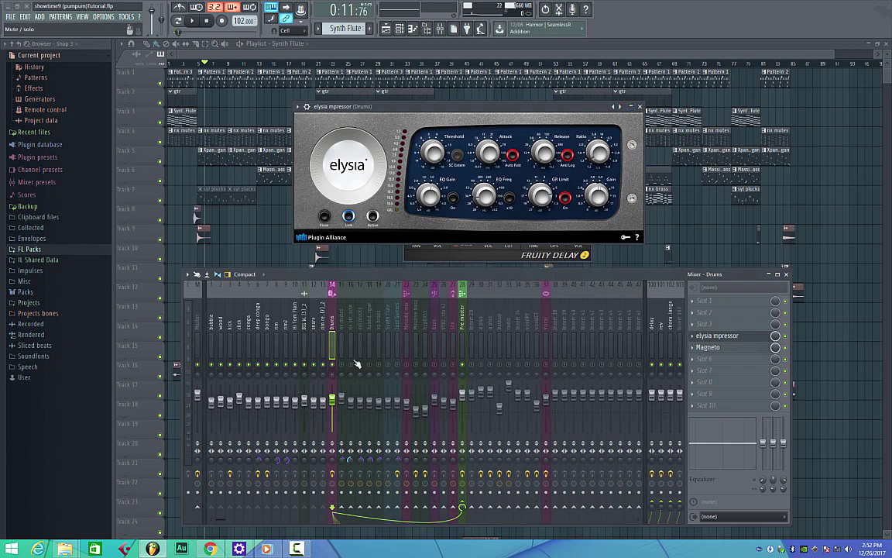
{"action": "right_click", "coordinate": [332, 369]}
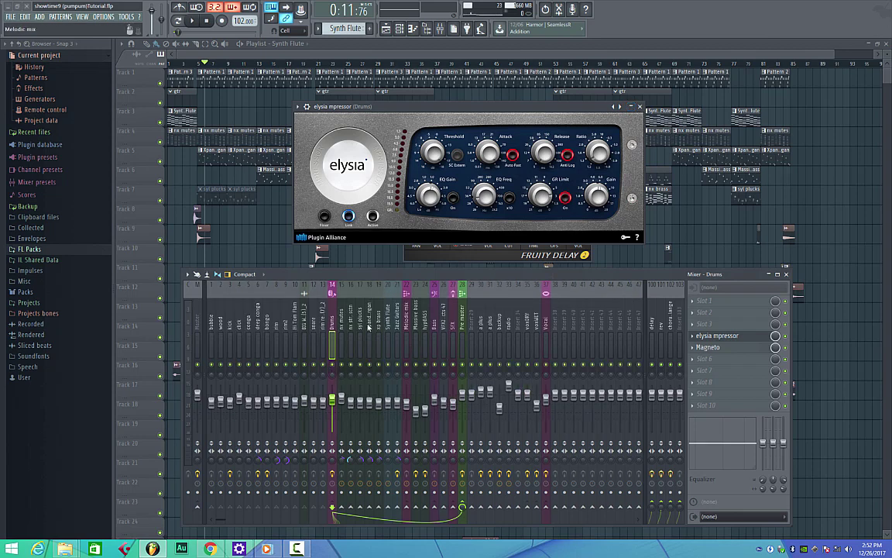
Examine the effect slots of the mixer tracks one by one from nx mutes onward, ending with the a plus vocal soloed.
{"action": "left_click", "coordinate": [342, 320]}
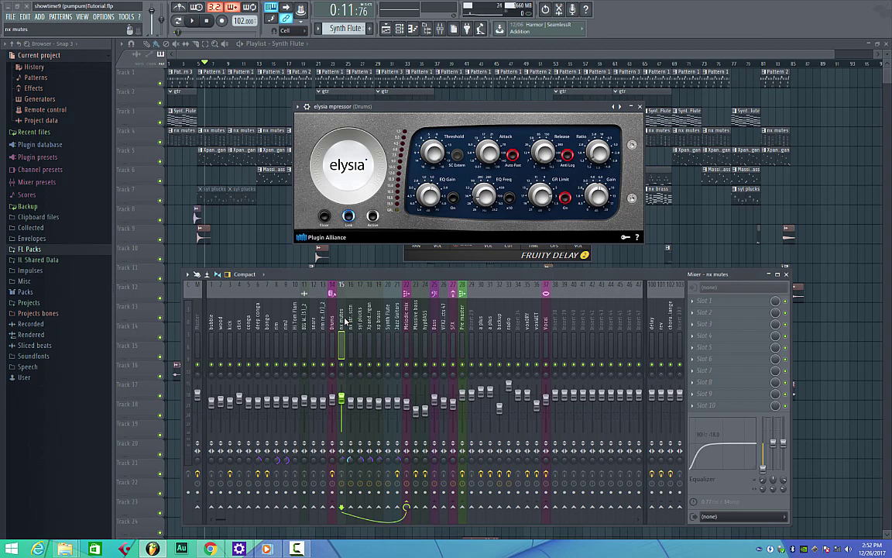
{"action": "key", "text": "Right"}
{"action": "key", "text": "Right"}
{"action": "key", "text": "Right"}
{"action": "key", "text": "Right"}
{"action": "key", "text": "Right"}
{"action": "key", "text": "Right"}
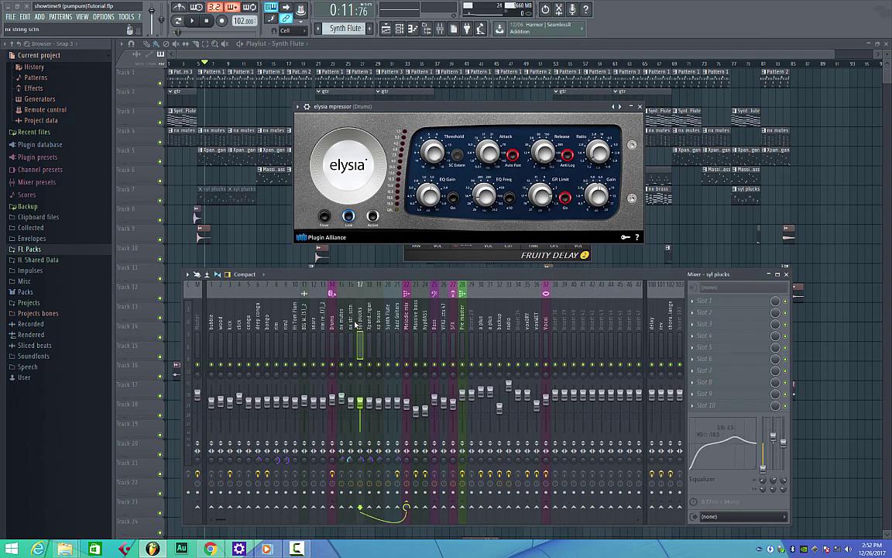
{"action": "key", "text": "Right"}
{"action": "key", "text": "Right"}
{"action": "key", "text": "Right"}
{"action": "key", "text": "Right"}
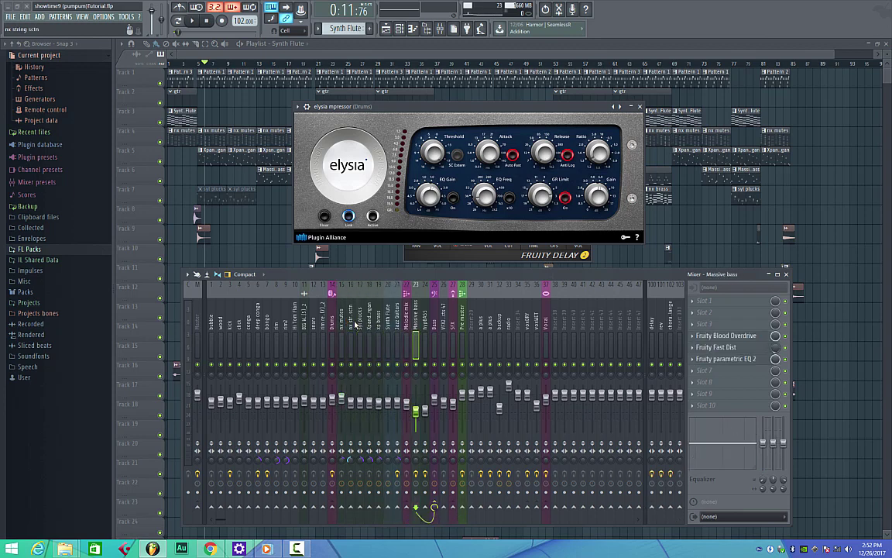
{"action": "key", "text": "Right"}
{"action": "key", "text": "Right"}
{"action": "key", "text": "Right"}
{"action": "key", "text": "Right"}
{"action": "key", "text": "Right"}
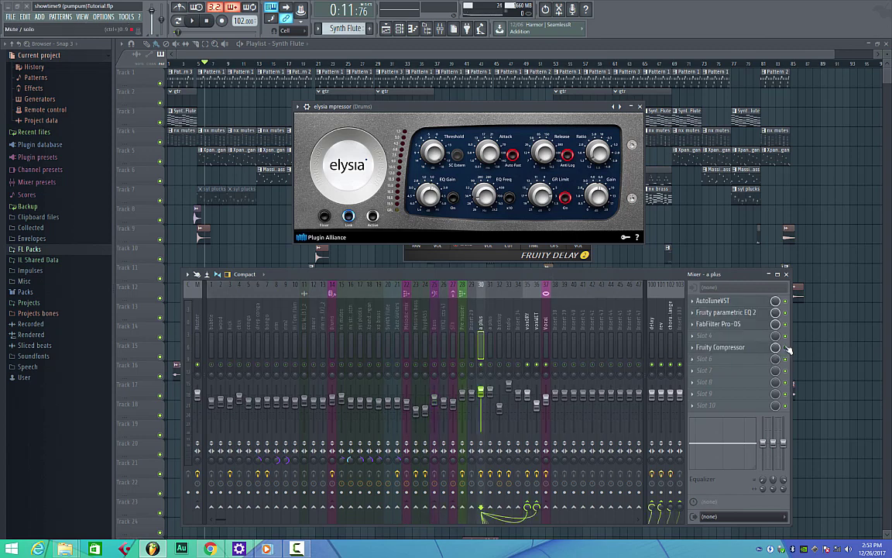
Audition the soloed a plus vocal in short passes, comparing it with and without Fruity Compressor and its vocal buses.
{"action": "key", "text": "space"}
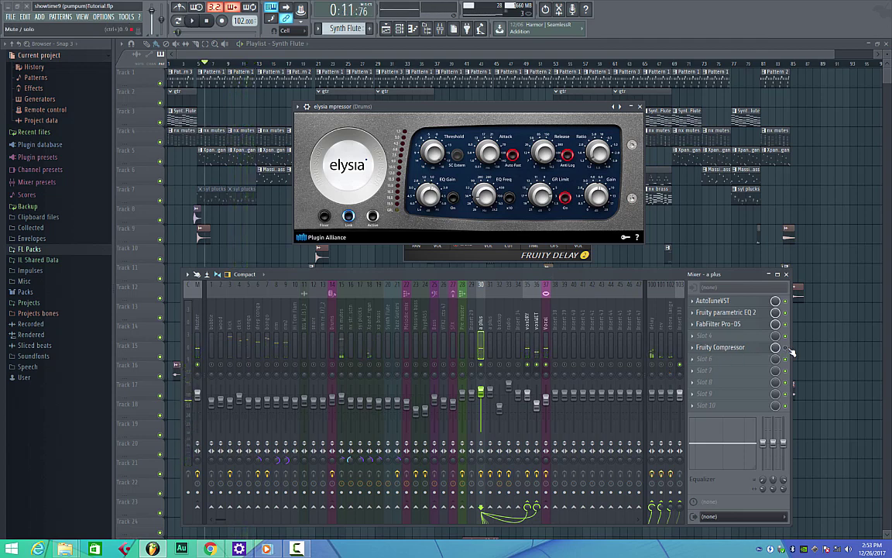
{"action": "key", "text": "space"}
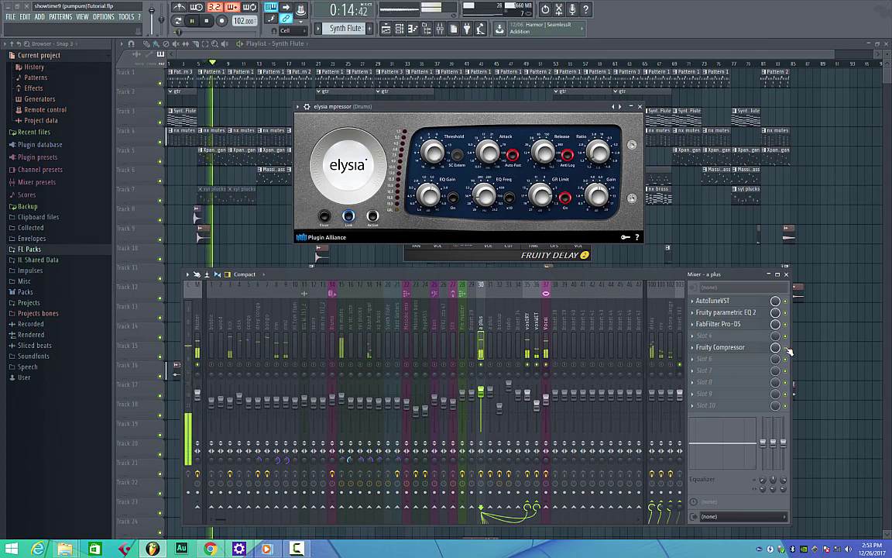
{"action": "key", "text": "space"}
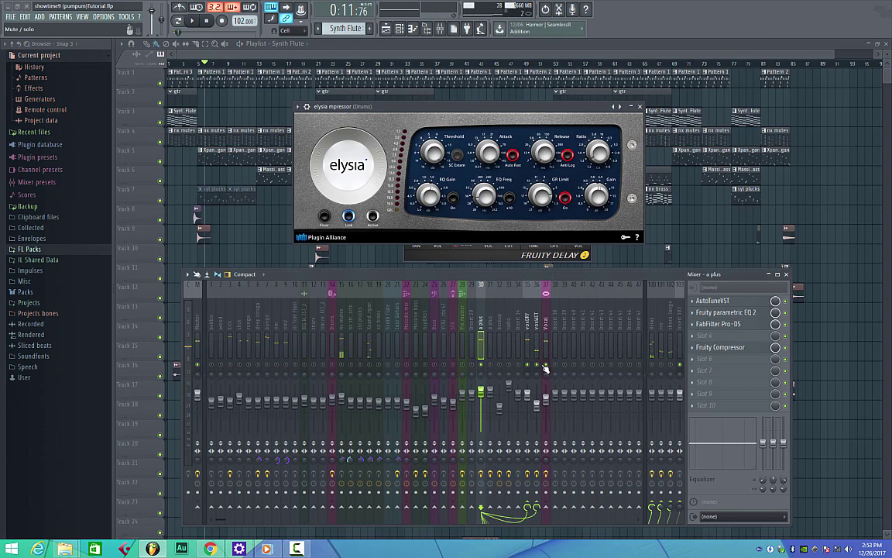
{"action": "key", "text": "space"}
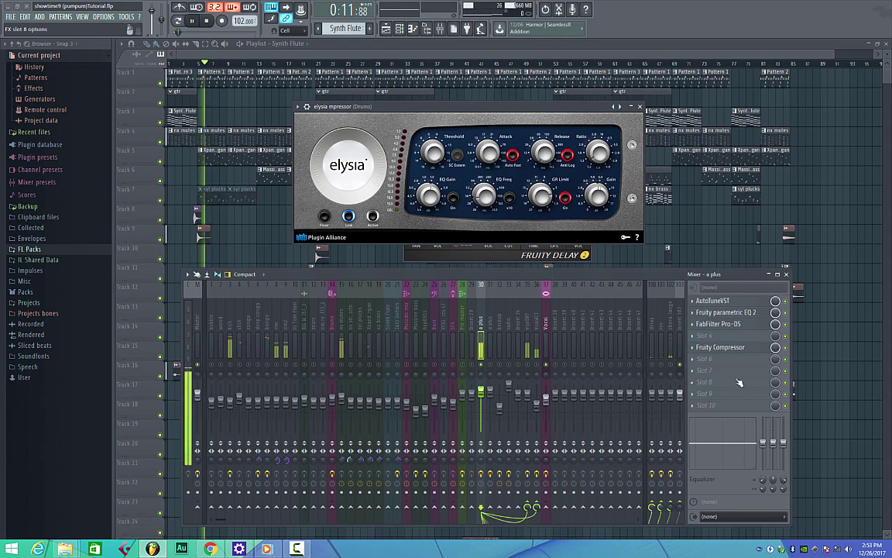
{"action": "key", "text": "space"}
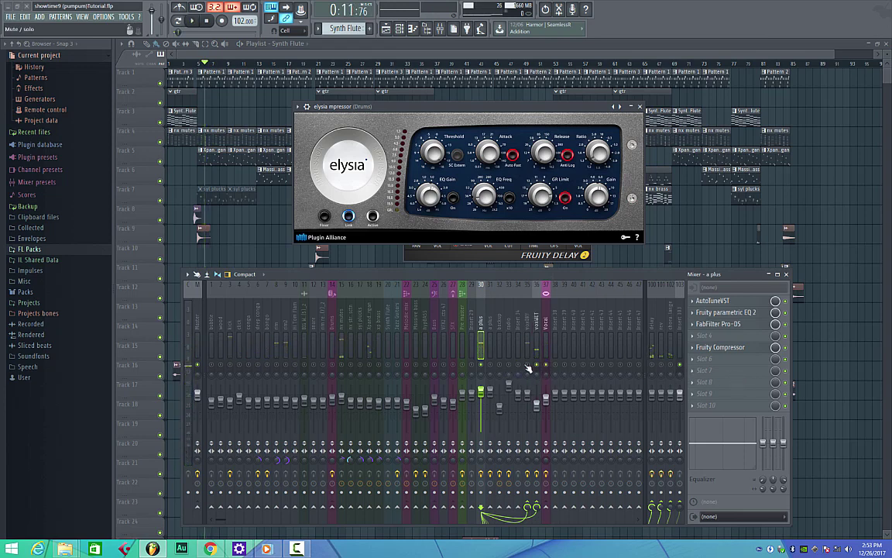
Check the effect slots of the voxWET, Vocal and a plus tracks while playing the soloed vocal.
{"action": "left_click", "coordinate": [536, 322]}
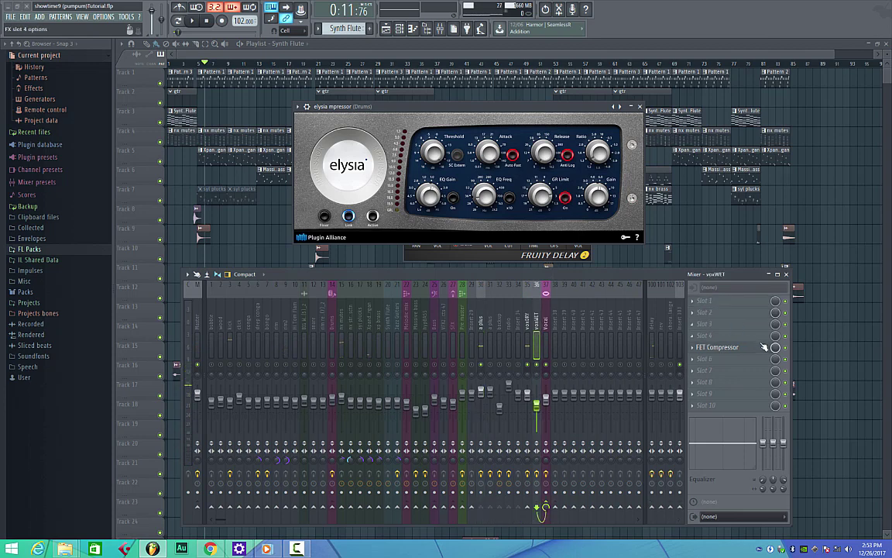
{"action": "left_click", "coordinate": [544, 326]}
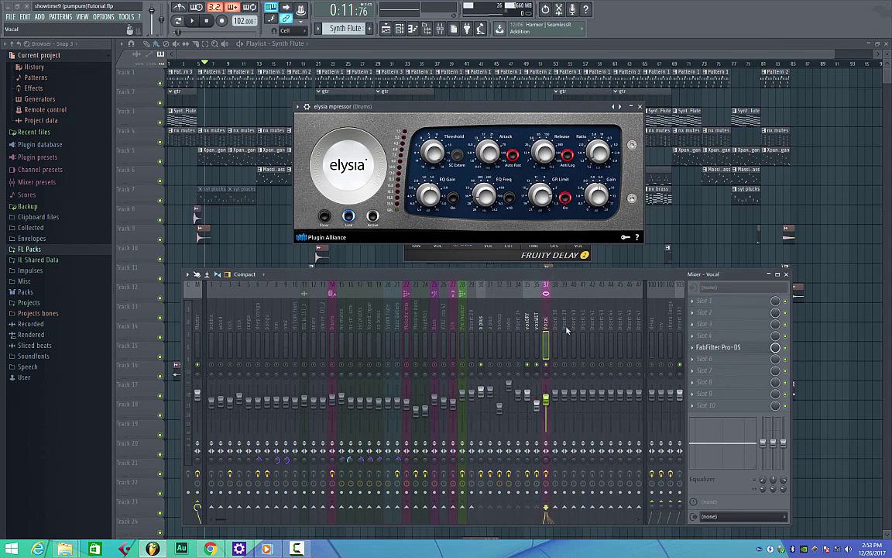
{"action": "key", "text": "space"}
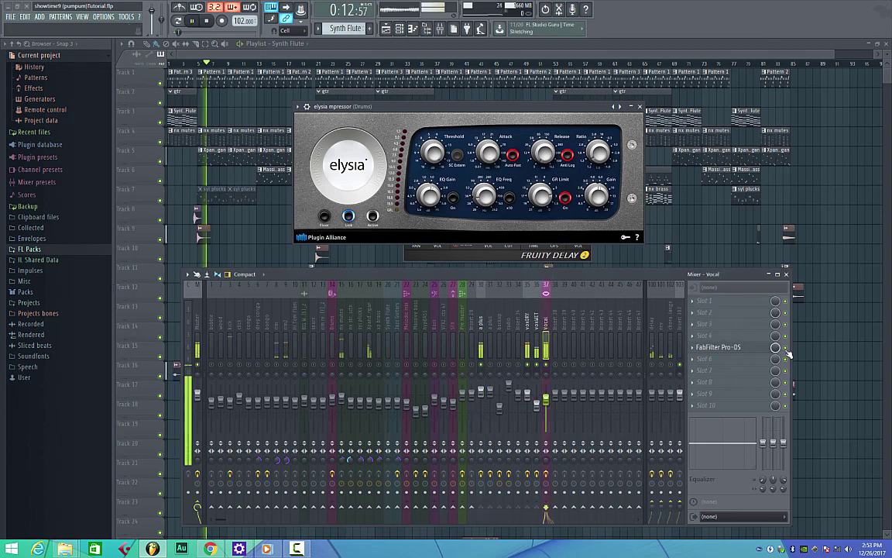
{"action": "left_click", "coordinate": [479, 322]}
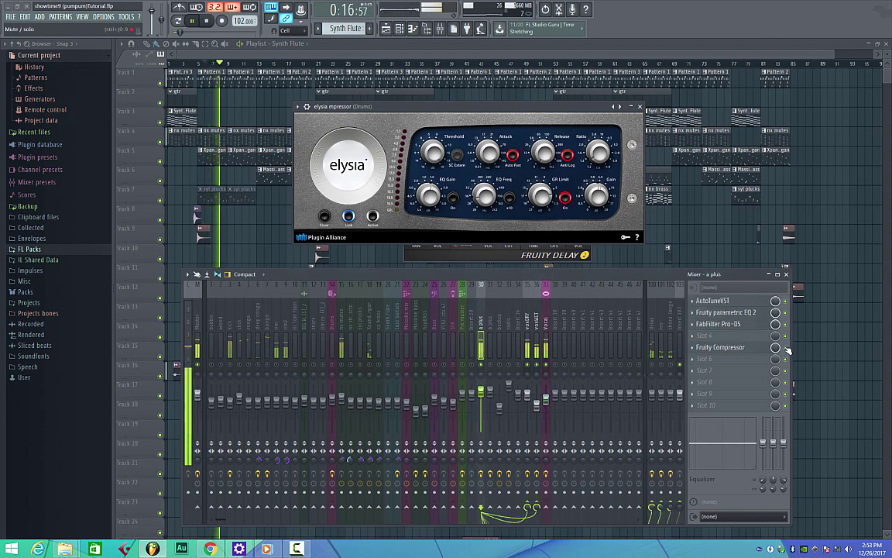
{"action": "left_click", "coordinate": [539, 310]}
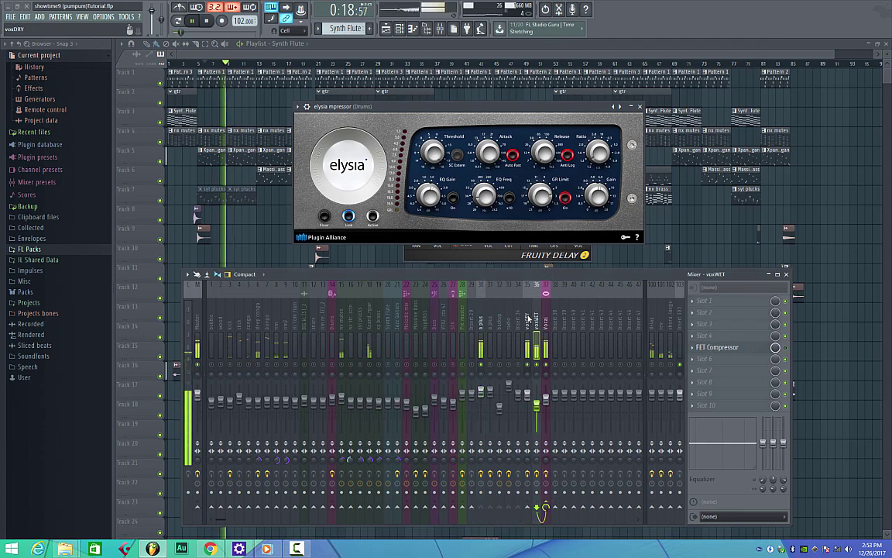
Return to the a plus track and play the vocal to compare Fruity Compressor on and bypassed.
{"action": "left_click", "coordinate": [479, 328]}
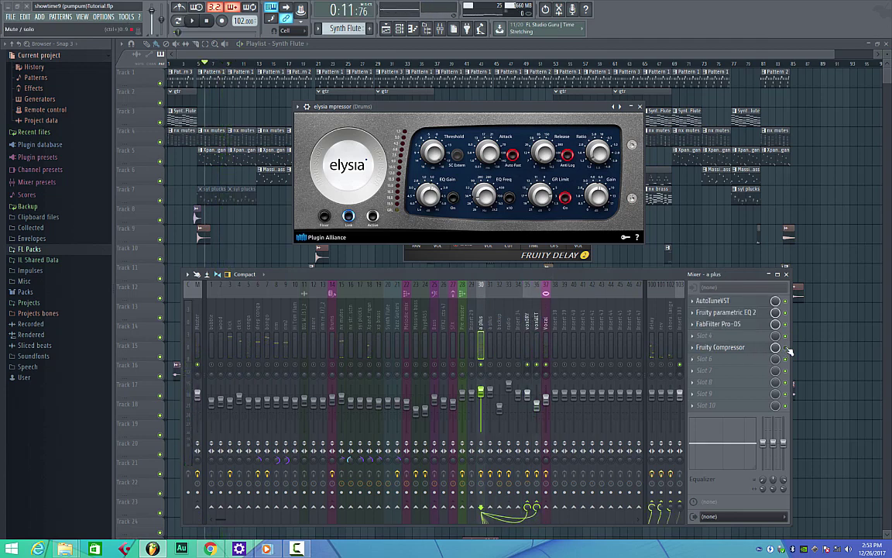
{"action": "key", "text": "space"}
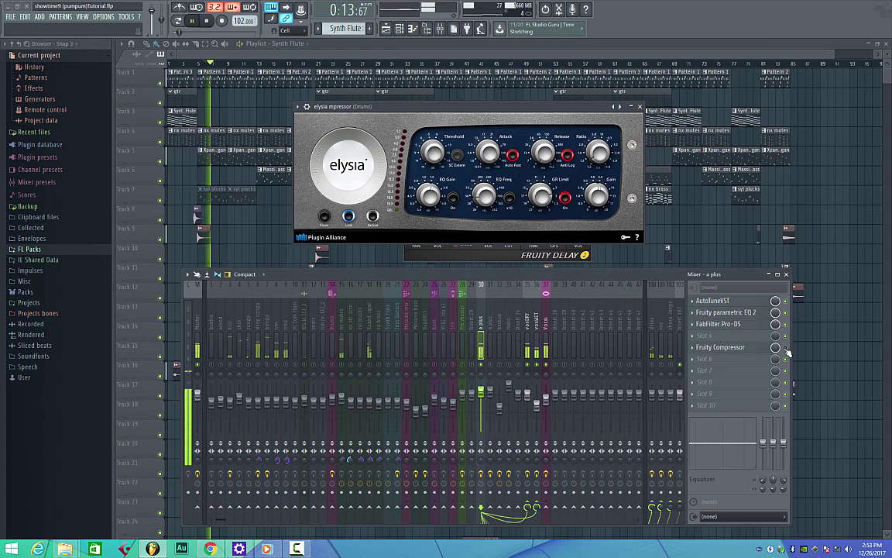
{"action": "key", "text": "space"}
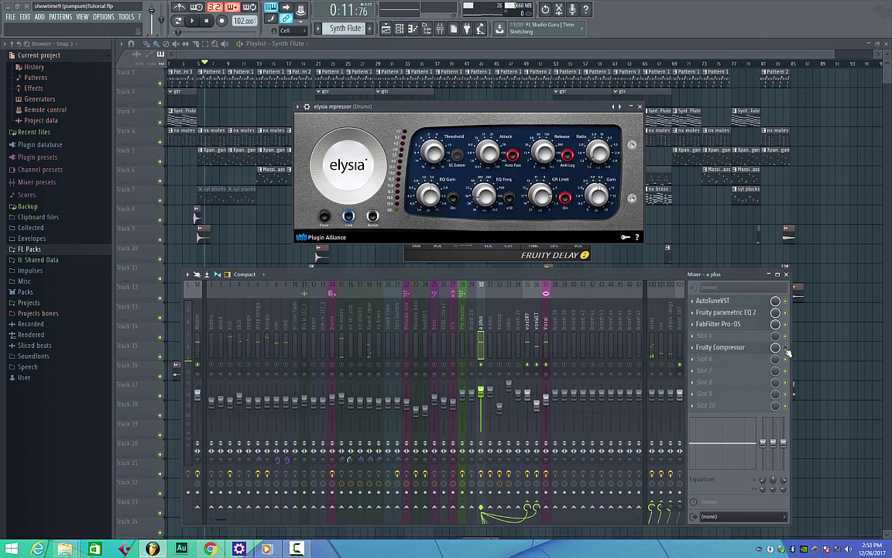
Open Fruity Compressor on the a plus track, close the other plugin windows, and center the compressor above the mixer.
{"action": "left_click", "coordinate": [724, 347]}
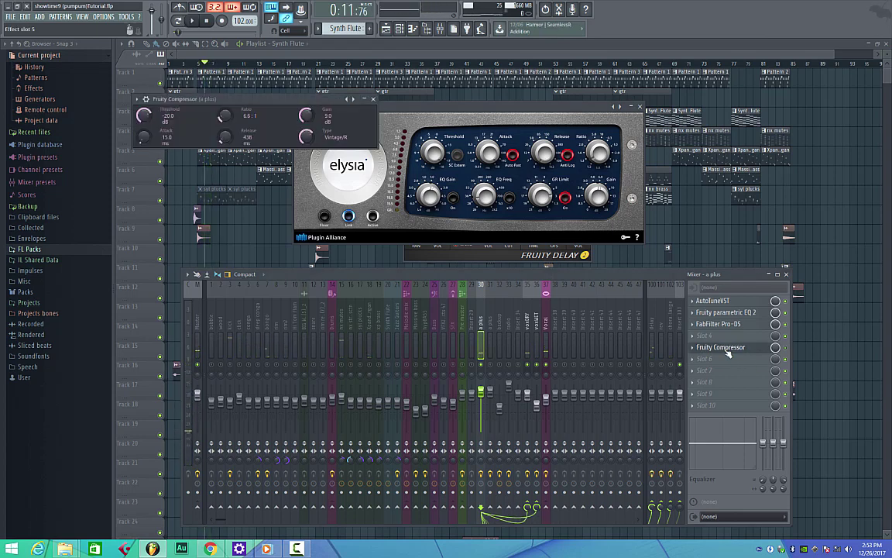
{"action": "left_click", "coordinate": [637, 108]}
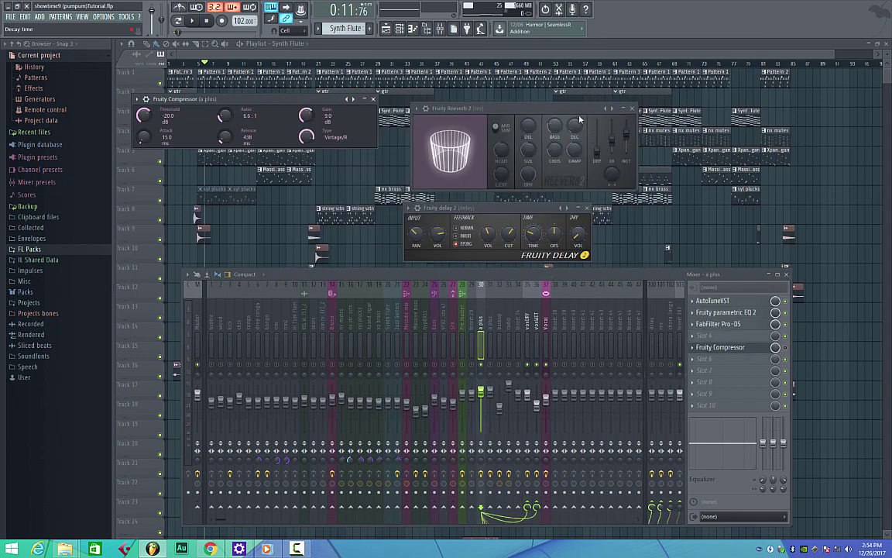
{"action": "left_click", "coordinate": [635, 108]}
{"action": "left_click", "coordinate": [586, 207]}
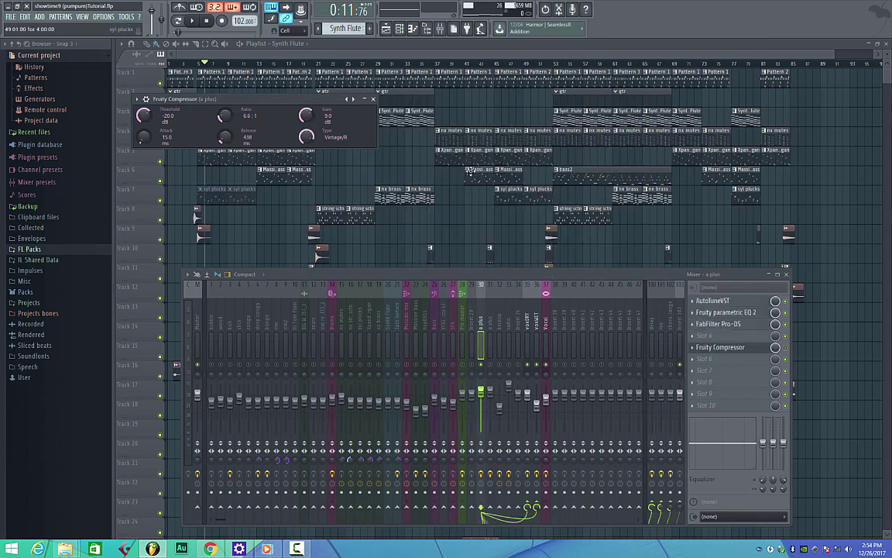
{"action": "left_click_drag", "start_coordinate": [219, 99], "coordinate": [415, 126]}
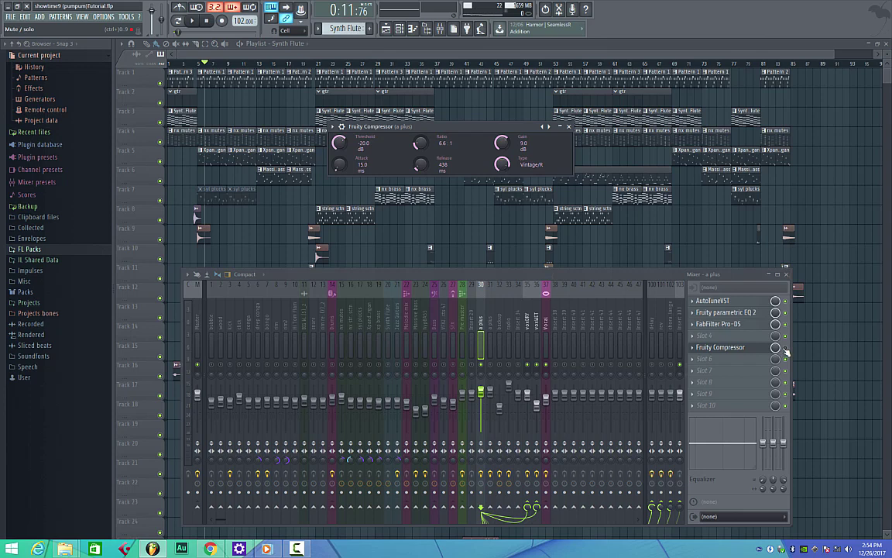
Play the a plus vocal repeatedly with its Fruity Compressor settings in view, comparing the compressed and uncompressed sound.
{"action": "key", "text": "space"}
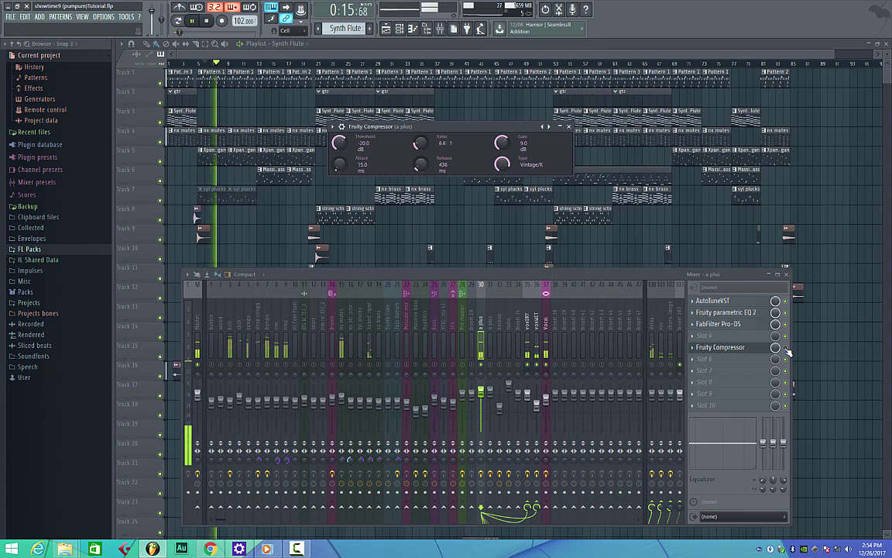
{"action": "key", "text": "space"}
{"action": "key", "text": "space"}
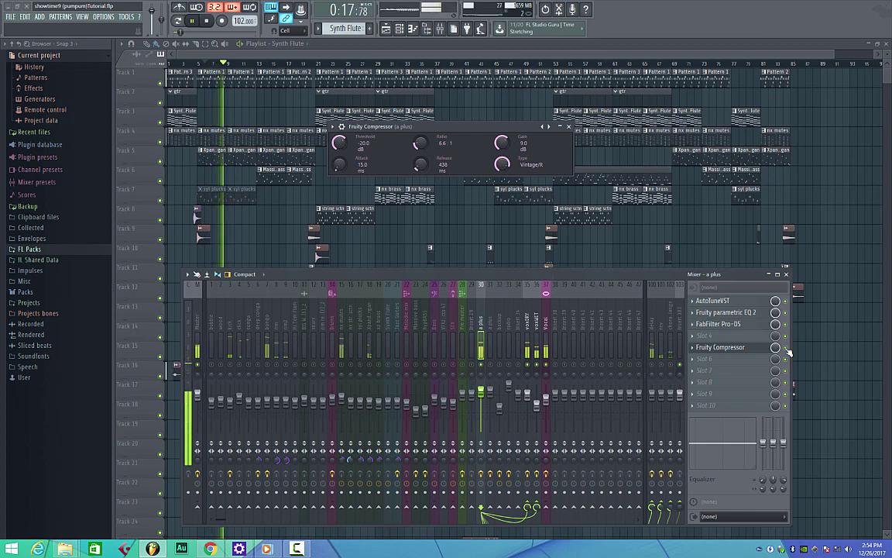
{"action": "key", "text": "space"}
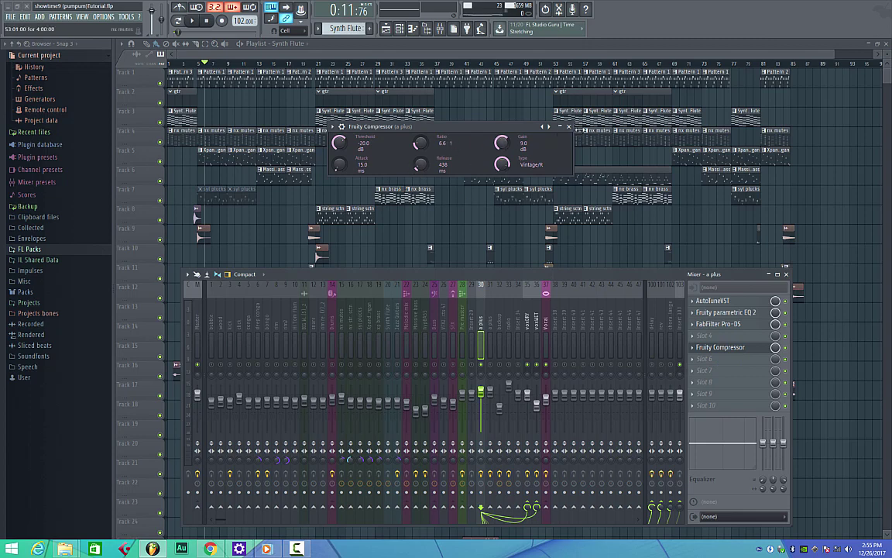
Close the Fruity Compressor window and check the effect slots of the Master, Jazz Guitars and Xpand!2organ tracks.
{"action": "left_click", "coordinate": [569, 125]}
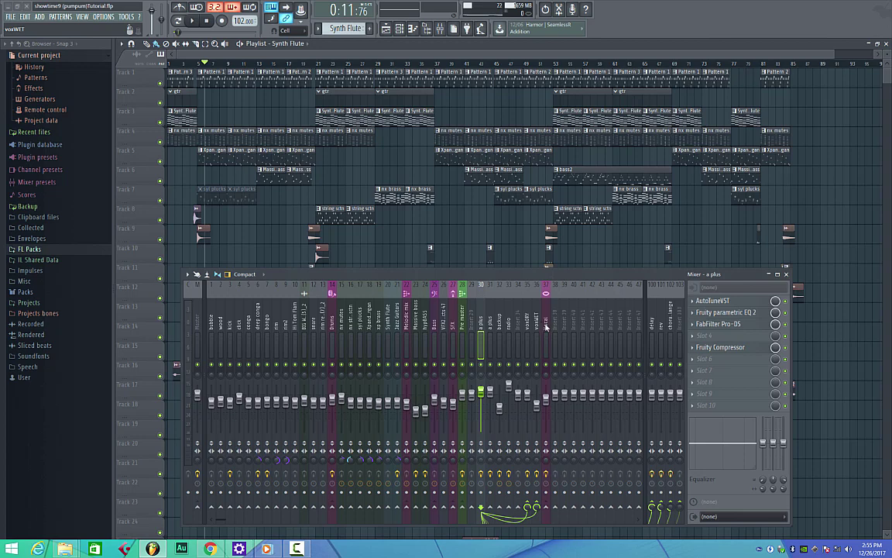
{"action": "left_click", "coordinate": [196, 328]}
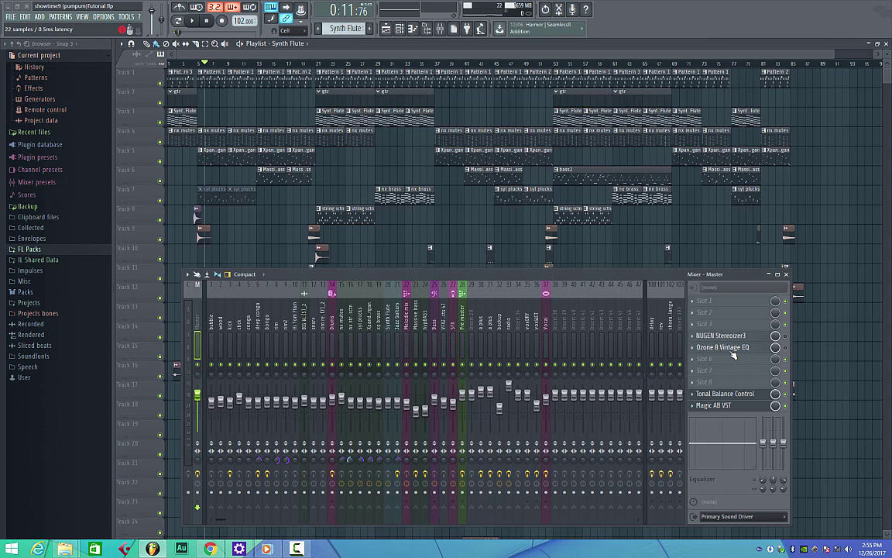
{"action": "left_click", "coordinate": [397, 314]}
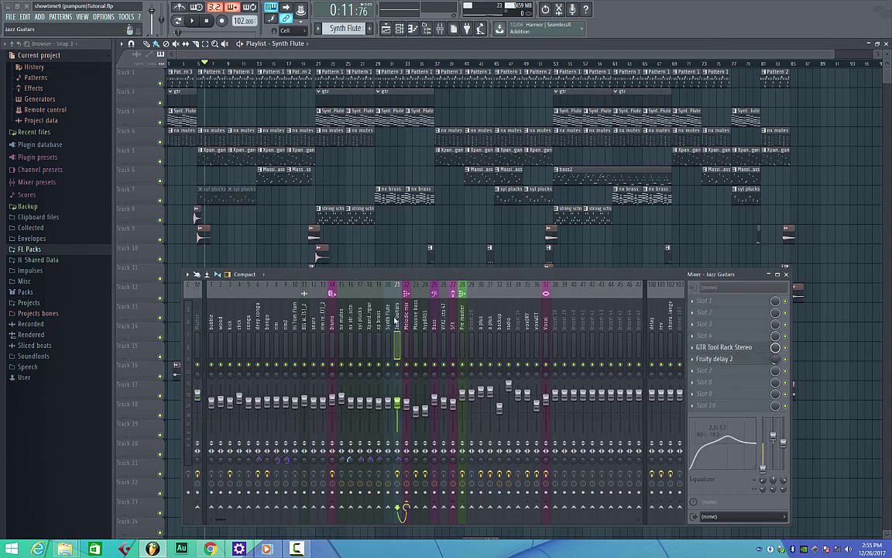
{"action": "left_click", "coordinate": [373, 315]}
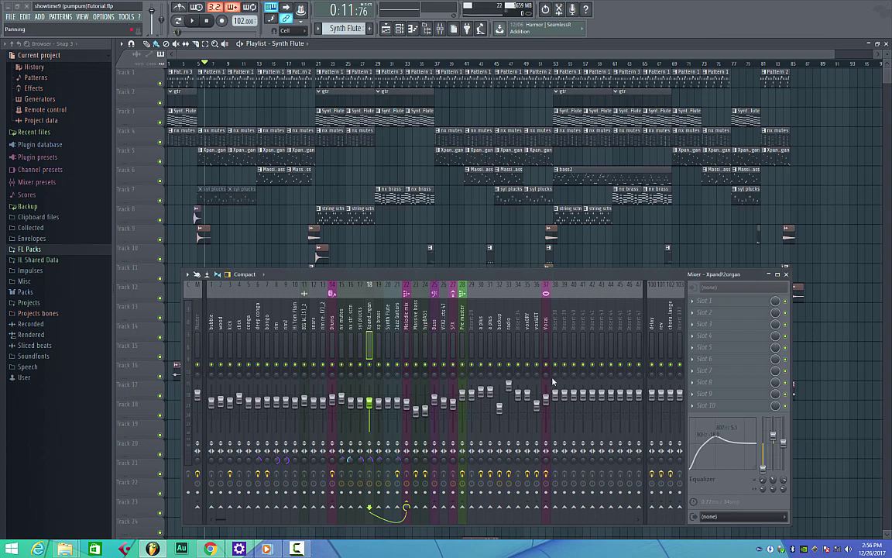
Look through the voxWET, Insert 34 and voxDRY tracks and examine how the a plus track is routed to the two vocal sends.
{"action": "left_click", "coordinate": [536, 333]}
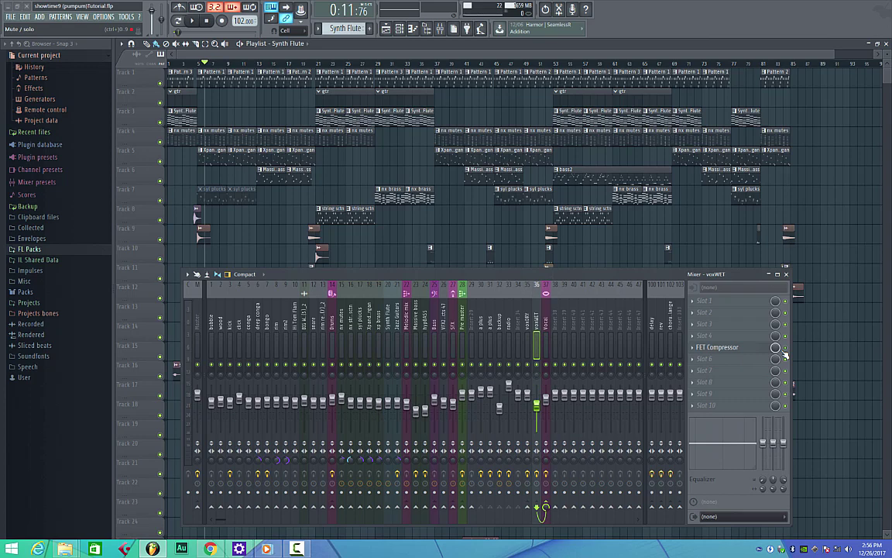
{"action": "left_click", "coordinate": [517, 325]}
{"action": "left_click", "coordinate": [524, 321]}
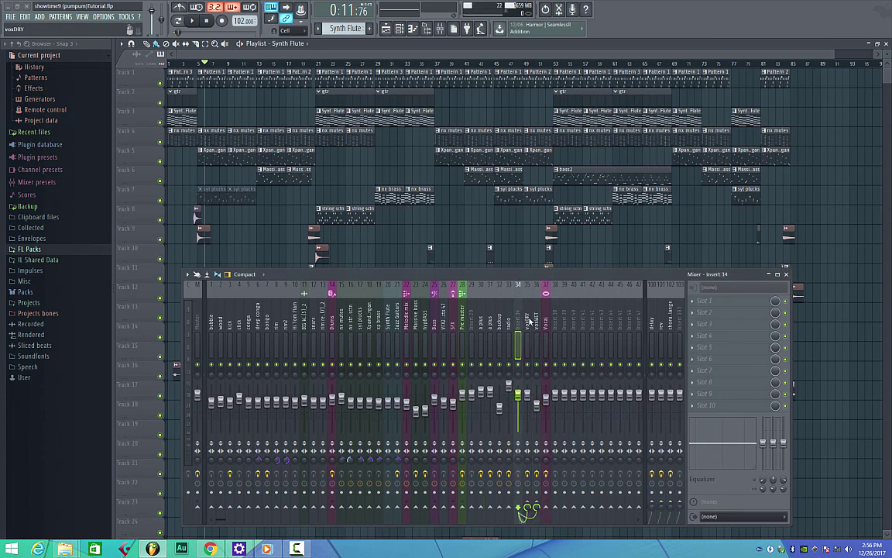
{"action": "left_click", "coordinate": [517, 324]}
{"action": "left_click", "coordinate": [528, 320]}
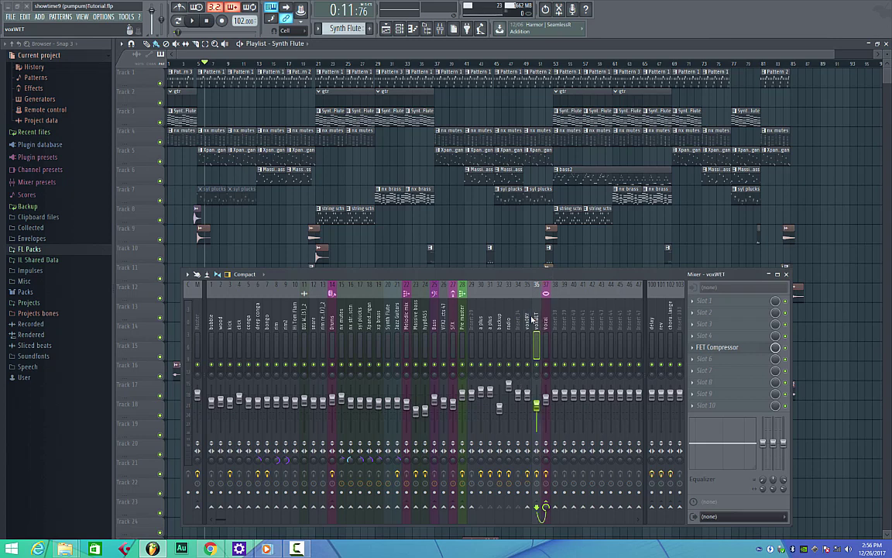
{"action": "key", "text": "Right"}
{"action": "left_click", "coordinate": [478, 321]}
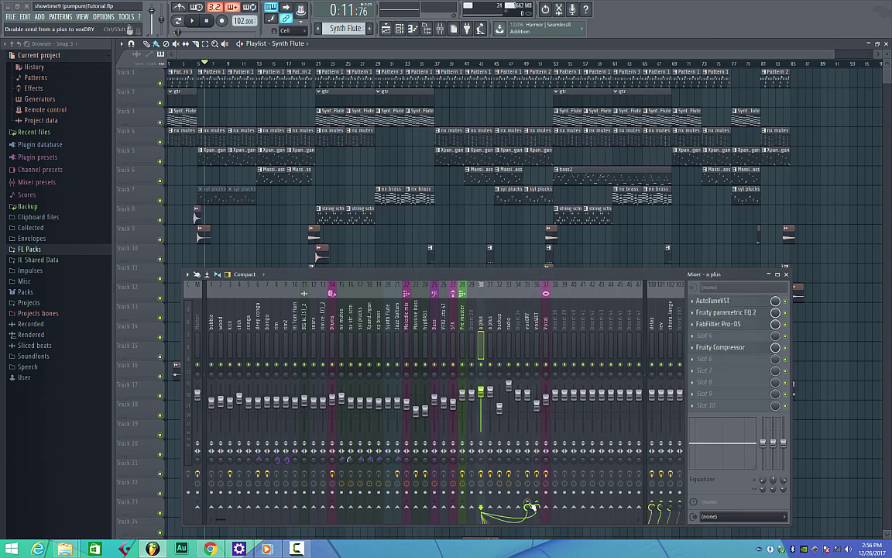
Compare the FET Compressor slots on the voxDRY and voxWET tracks and check the effects on the Vocal bus.
{"action": "left_click", "coordinate": [530, 320]}
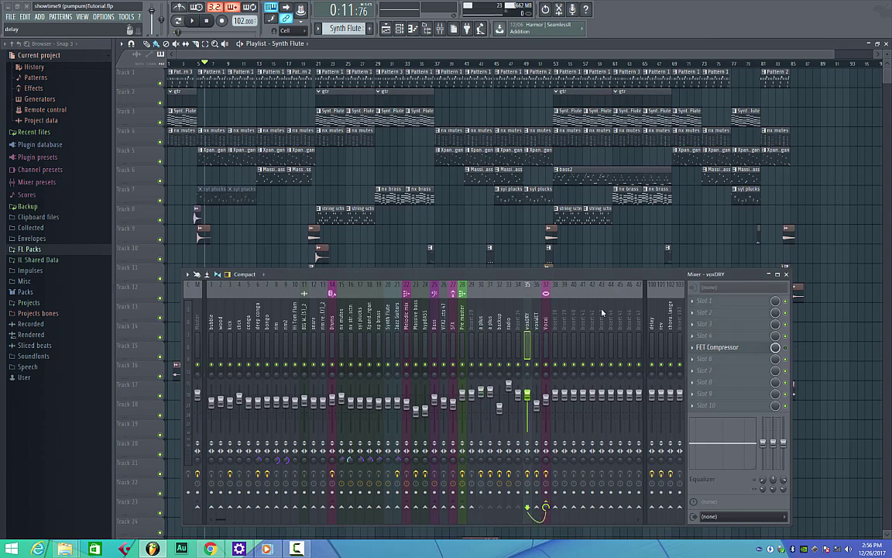
{"action": "key", "text": "Right"}
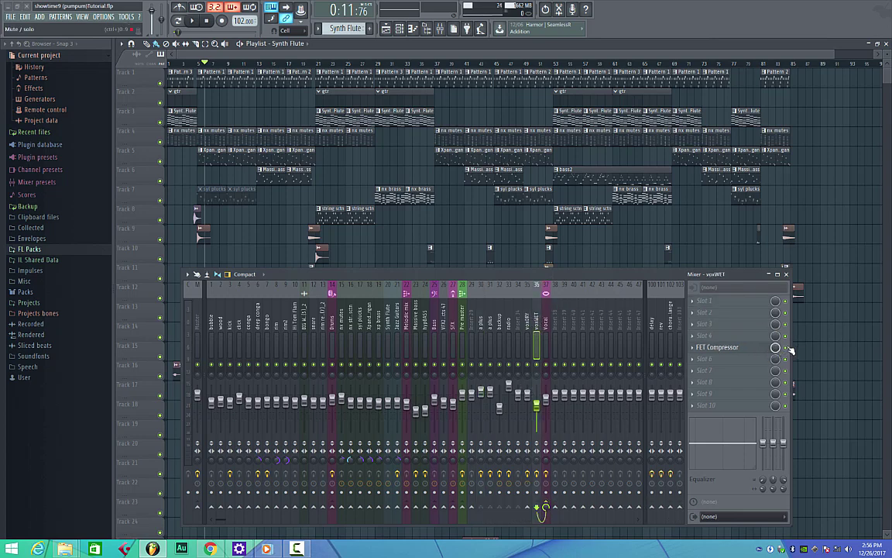
{"action": "left_click", "coordinate": [524, 319]}
{"action": "left_click", "coordinate": [529, 321]}
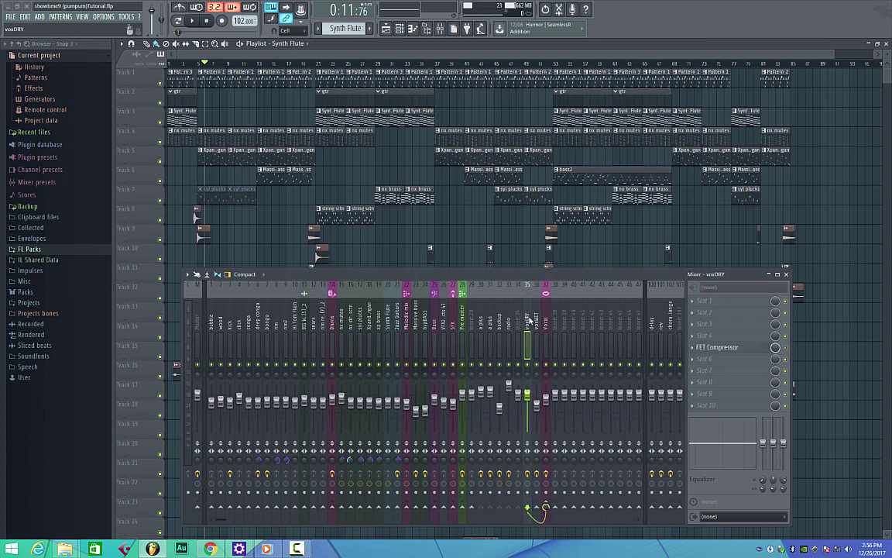
{"action": "left_click", "coordinate": [535, 319]}
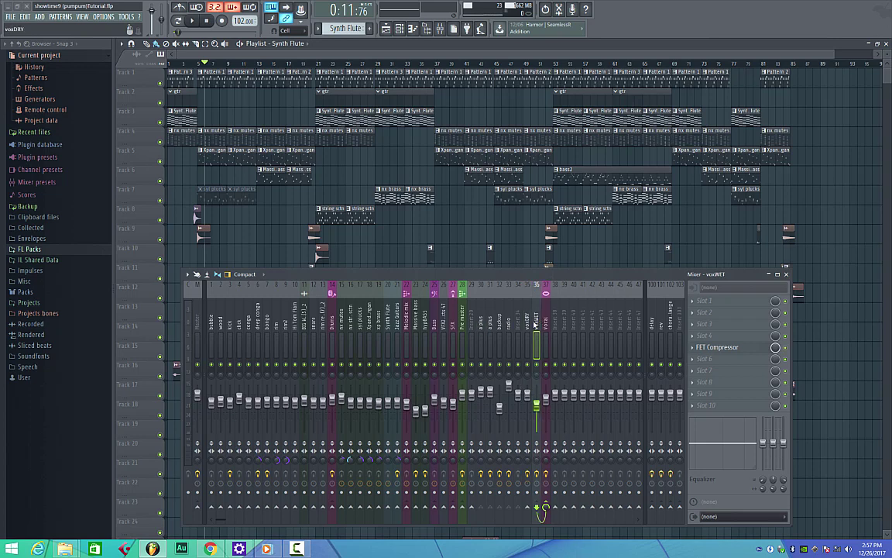
{"action": "left_click", "coordinate": [529, 319]}
{"action": "left_click", "coordinate": [546, 321]}
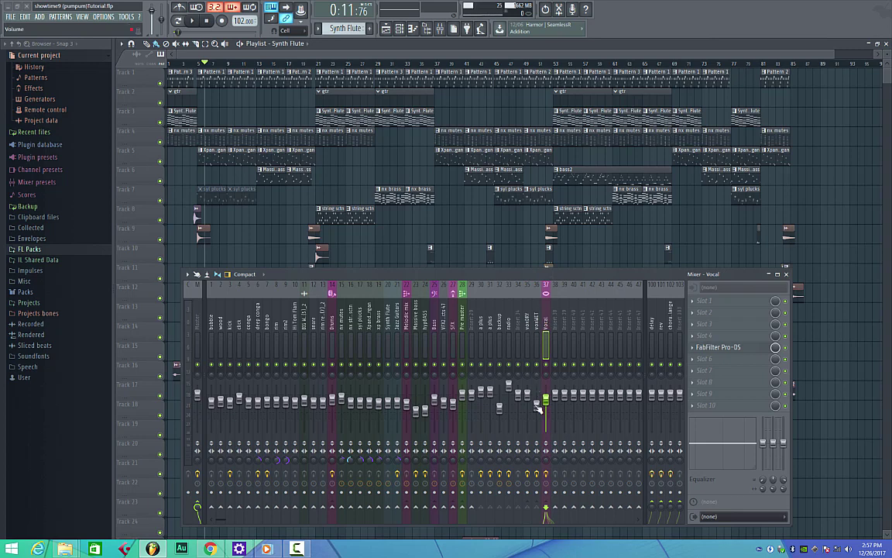
Pull the voxWET fader well down and open that track's FET Compressor to examine its ratio control.
{"action": "left_click_drag", "start_coordinate": [538, 408], "coordinate": [538, 432]}
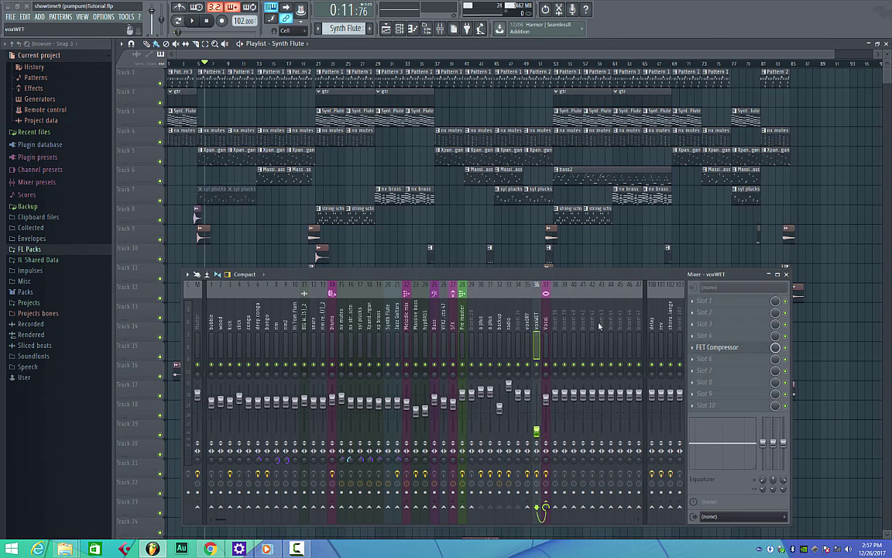
{"action": "left_click", "coordinate": [722, 350]}
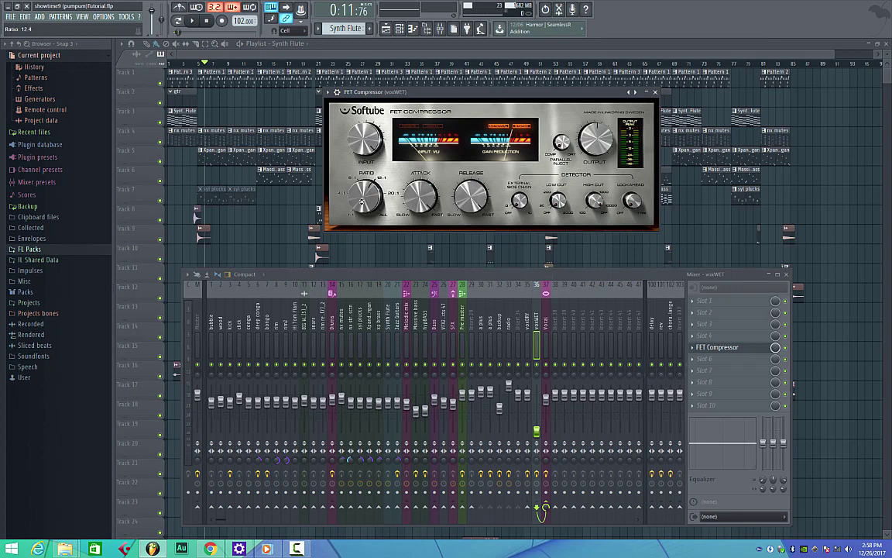
{"action": "left_click_drag", "start_coordinate": [361, 194], "coordinate": [358, 203]}
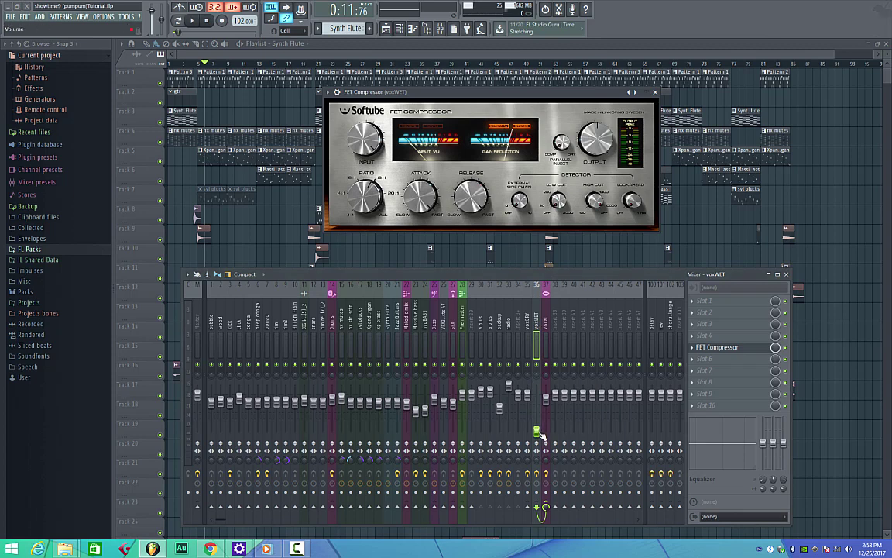
Play the full mix and raise the voxWET fader to blend the compressed vocal in under the dry one.
{"action": "key", "text": "space"}
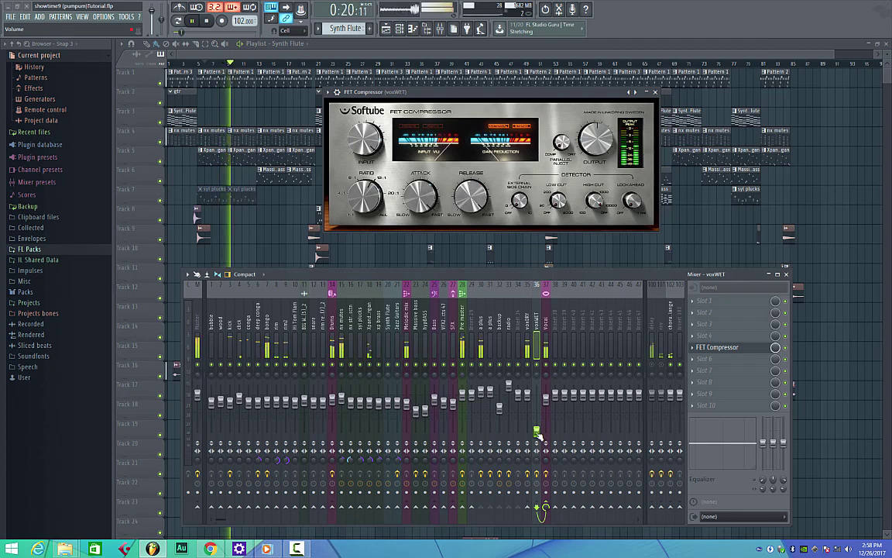
{"action": "key", "text": "space"}
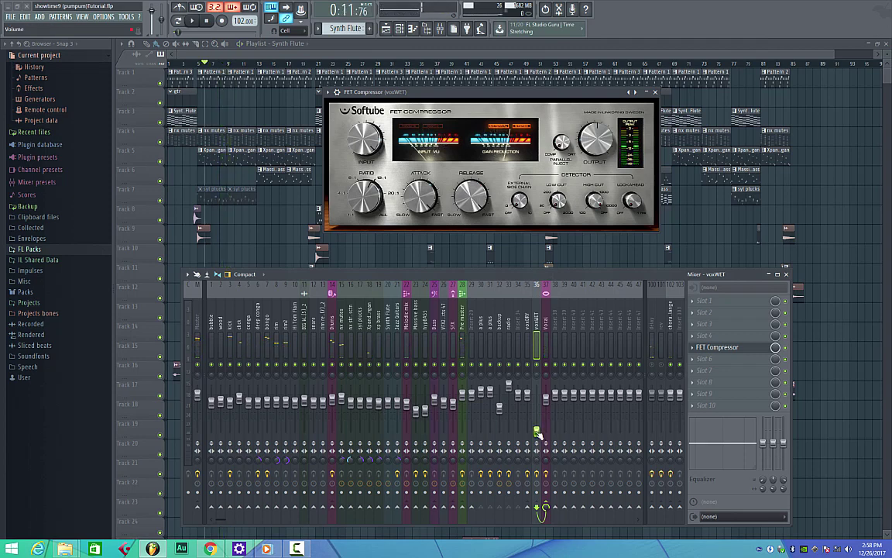
{"action": "key", "text": "space"}
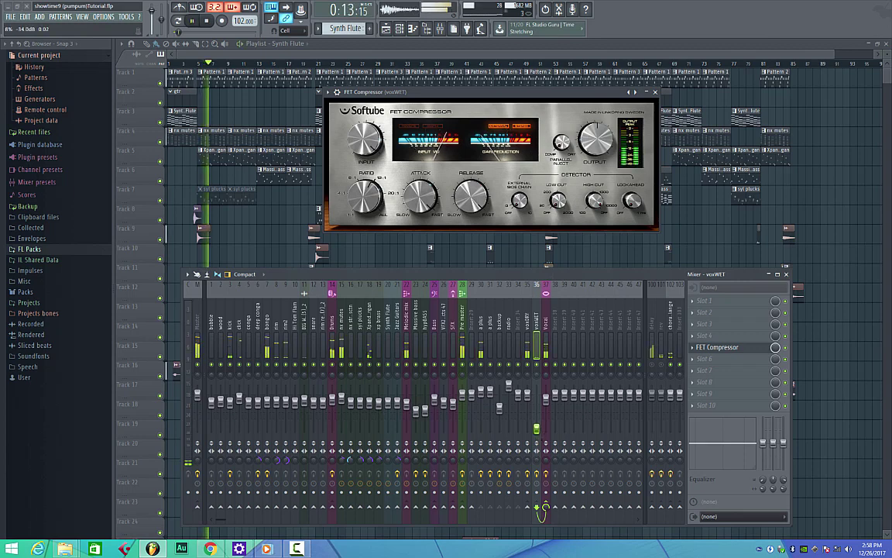
{"action": "mouse_move", "coordinate": [535, 425]}
{"action": "left_mouse_down"}
{"action": "mouse_move", "coordinate": [536, 386]}
{"action": "mouse_move", "coordinate": [536, 408]}
{"action": "left_mouse_up"}
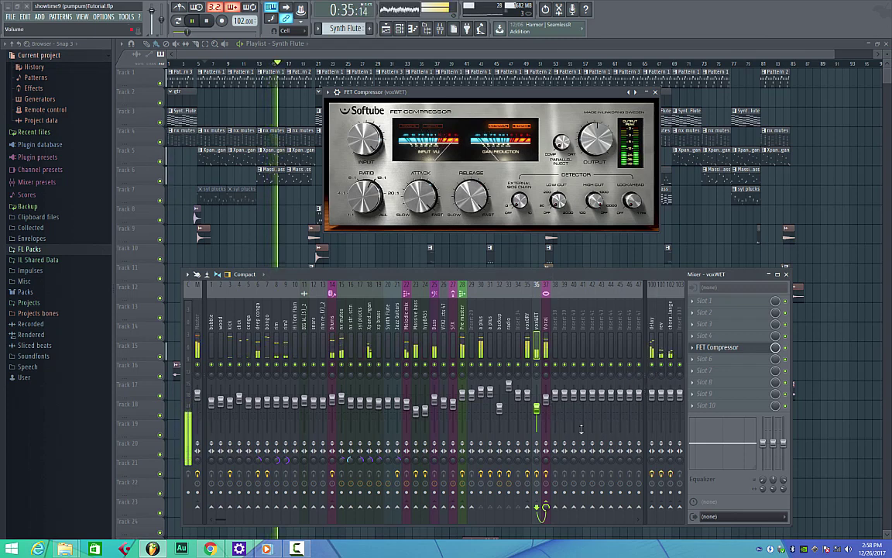
Select the a plus track and replay the mix, comparing the vocal with voxWET active and muted.
{"action": "left_click", "coordinate": [482, 333]}
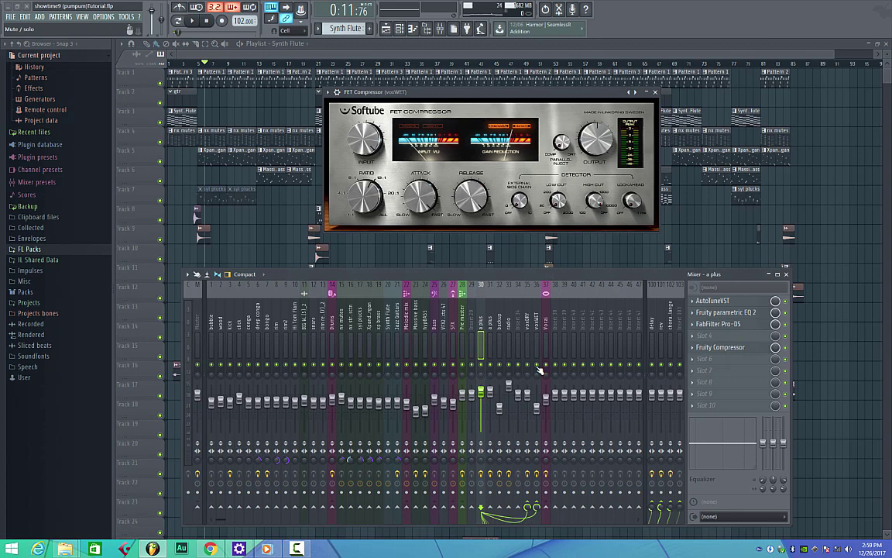
{"action": "key", "text": "space"}
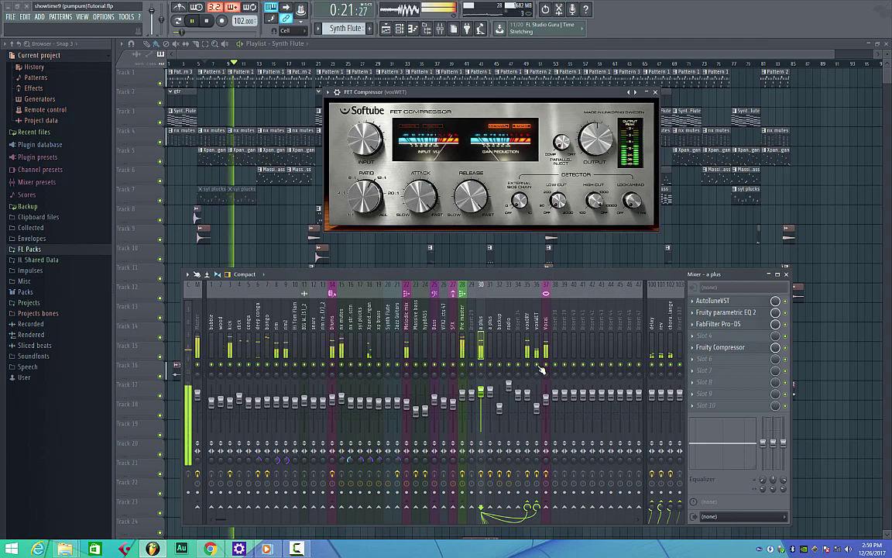
{"action": "key", "text": "space"}
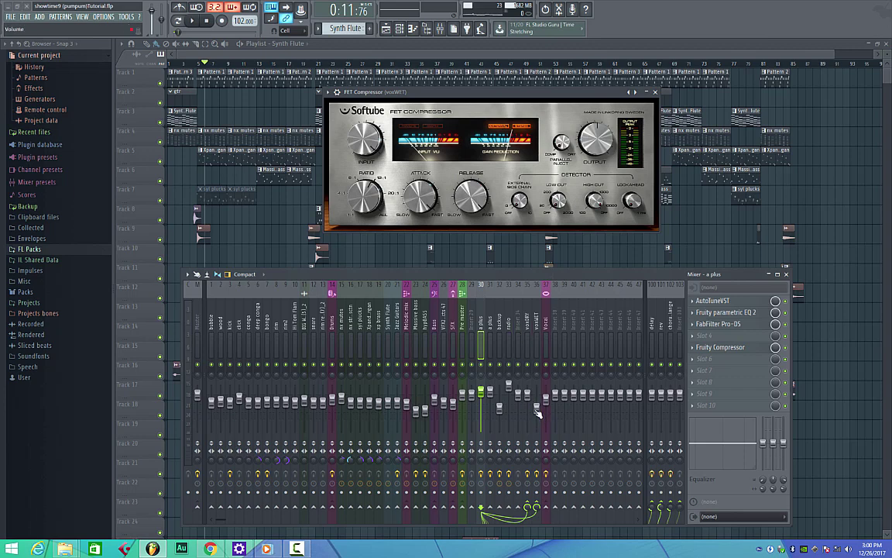
{"action": "key", "text": "space"}
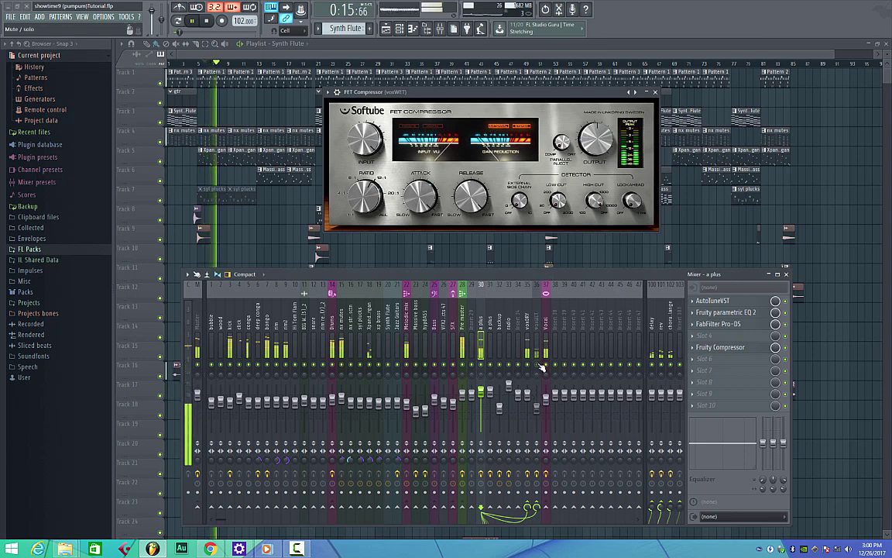
{"action": "key", "text": "space"}
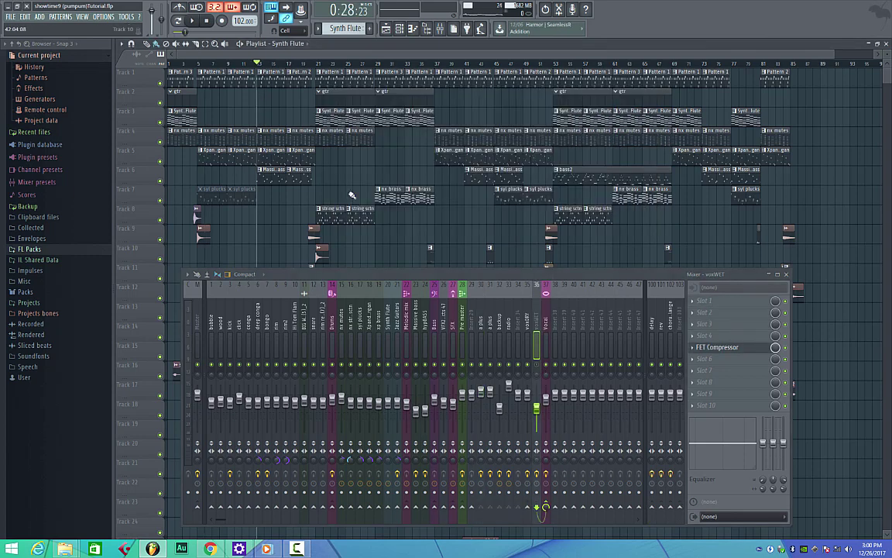
Play the mix from bar 13 with voxWET muted and unmuted, and check the Drums and voxWET effect slots.
{"action": "key", "text": "space"}
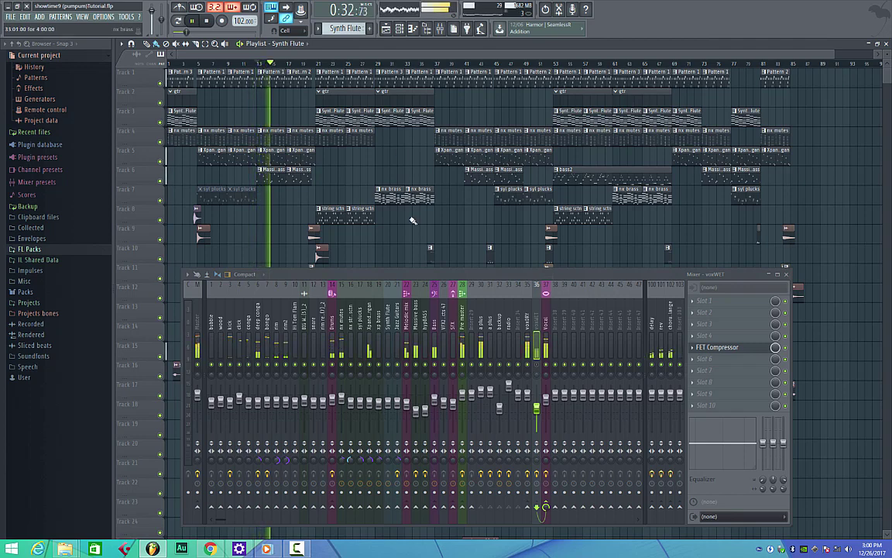
{"action": "key", "text": "space"}
{"action": "key", "text": "space"}
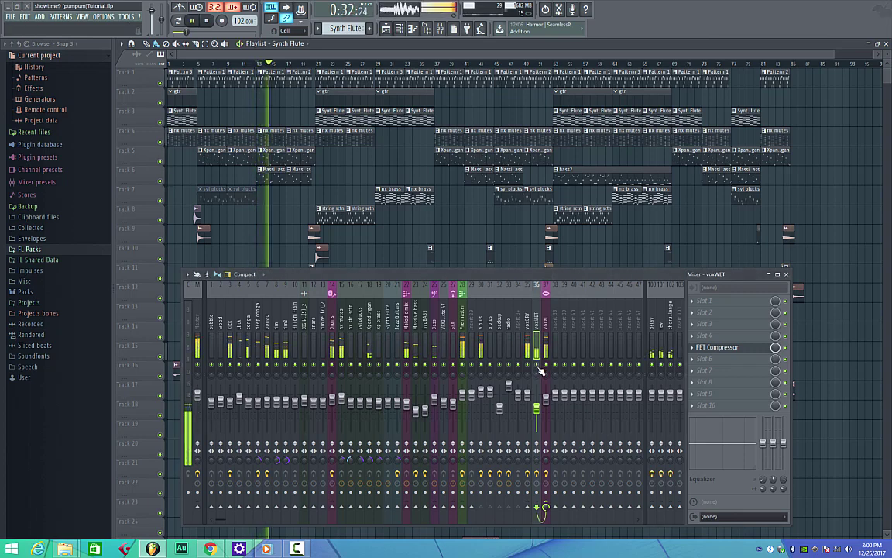
{"action": "key", "text": "space"}
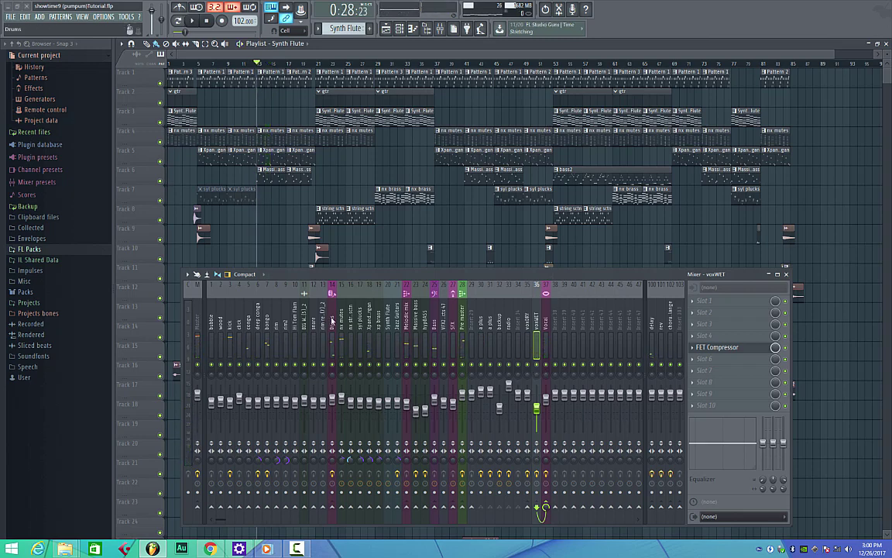
{"action": "left_click", "coordinate": [332, 321]}
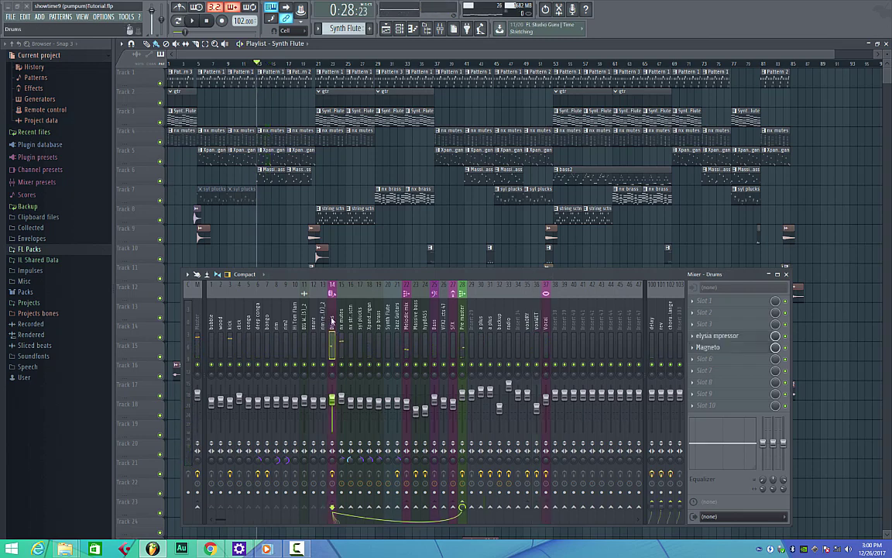
{"action": "left_click", "coordinate": [536, 320]}
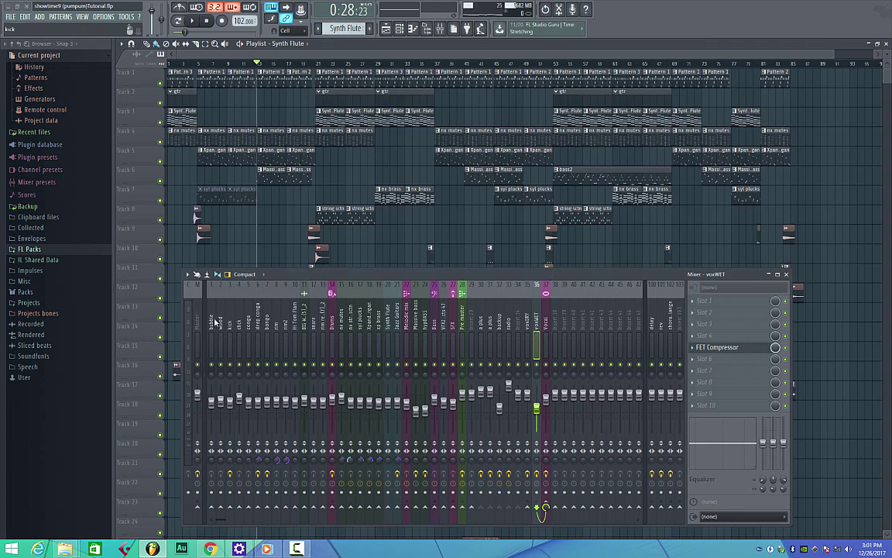
Load PAZ- Meters Stereo from WaveShell-VST3 9.6 into slot 8 of the Master track.
{"action": "left_click", "coordinate": [199, 401]}
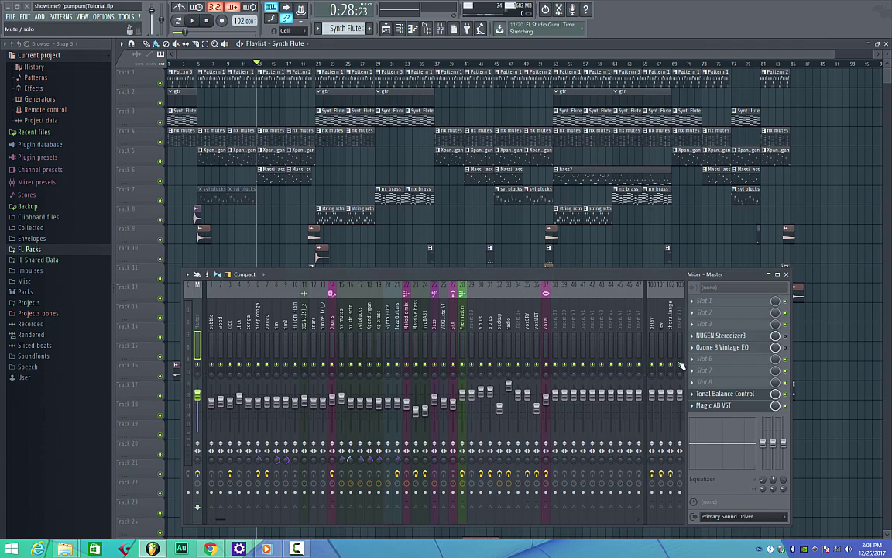
{"action": "left_click", "coordinate": [703, 382]}
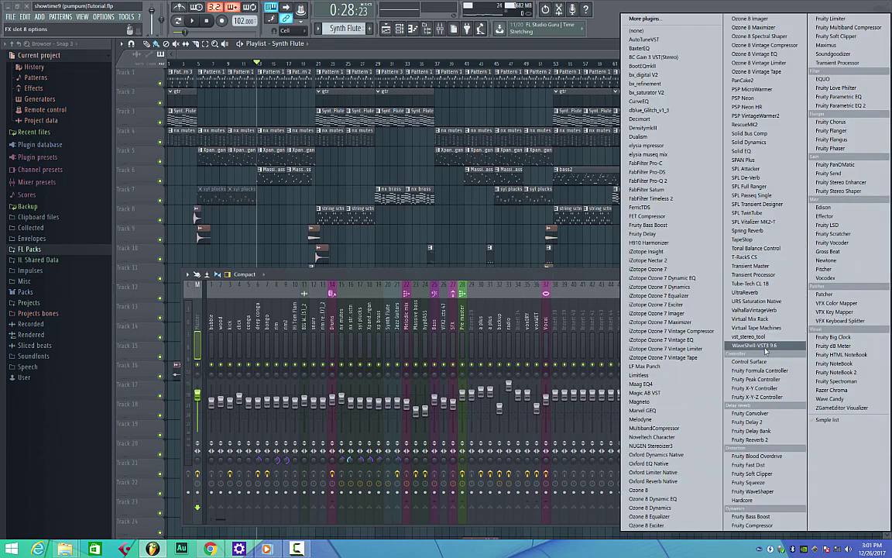
{"action": "left_click", "coordinate": [760, 345]}
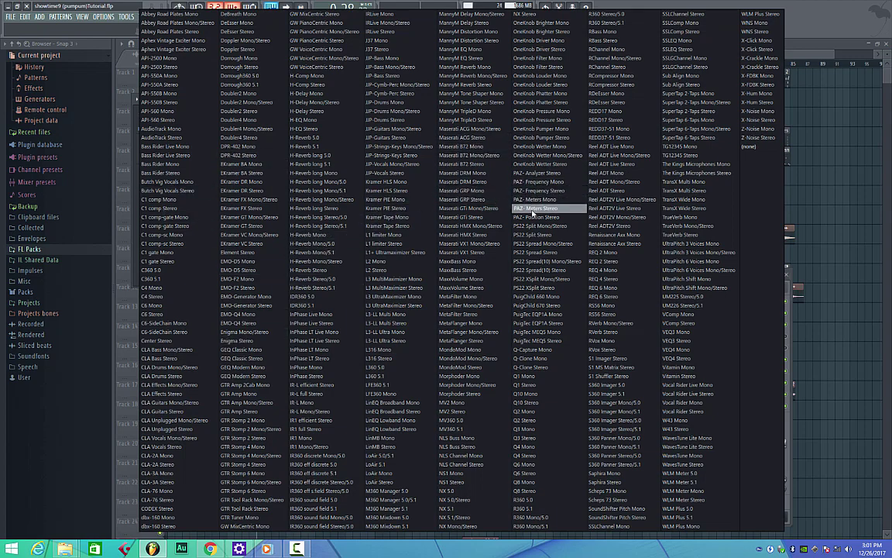
{"action": "left_click", "coordinate": [534, 208]}
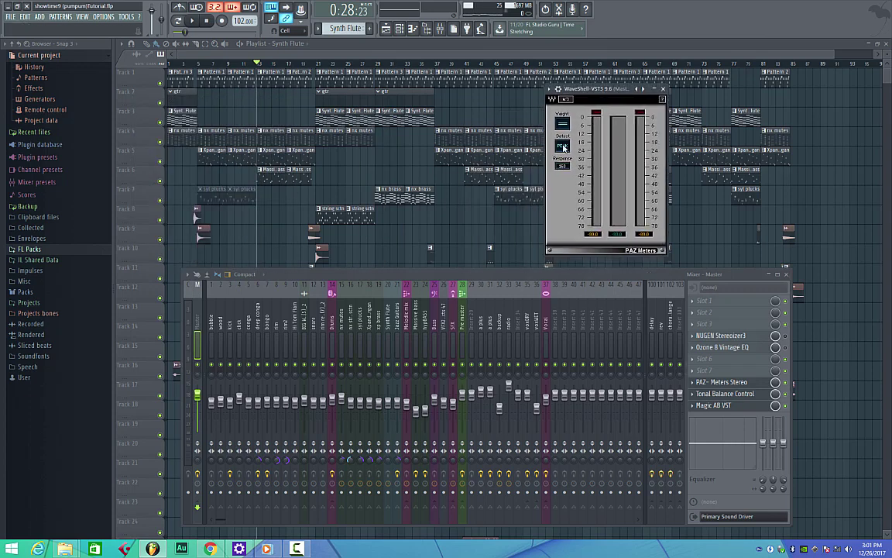
Set the PAZ Meters detection mode to RMS and play the mix to read the master level.
{"action": "left_click", "coordinate": [563, 146]}
{"action": "key", "text": "space"}
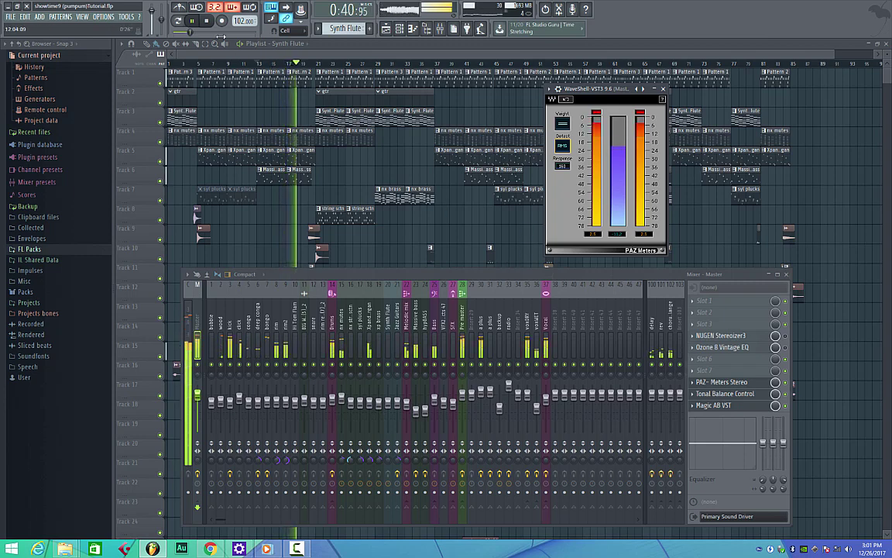
Stop playback and clear the clip indicators and peak readings in PAZ Meters.
{"action": "key", "text": "space"}
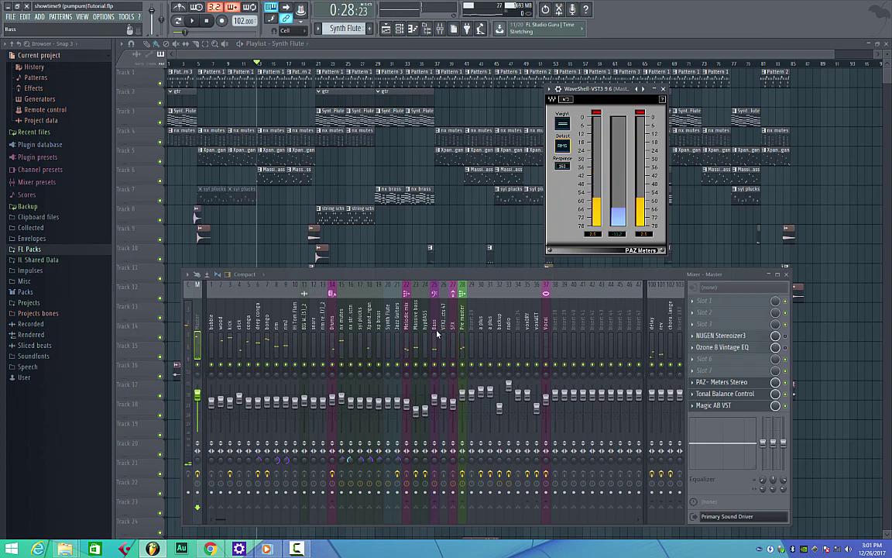
{"action": "left_click", "coordinate": [598, 113]}
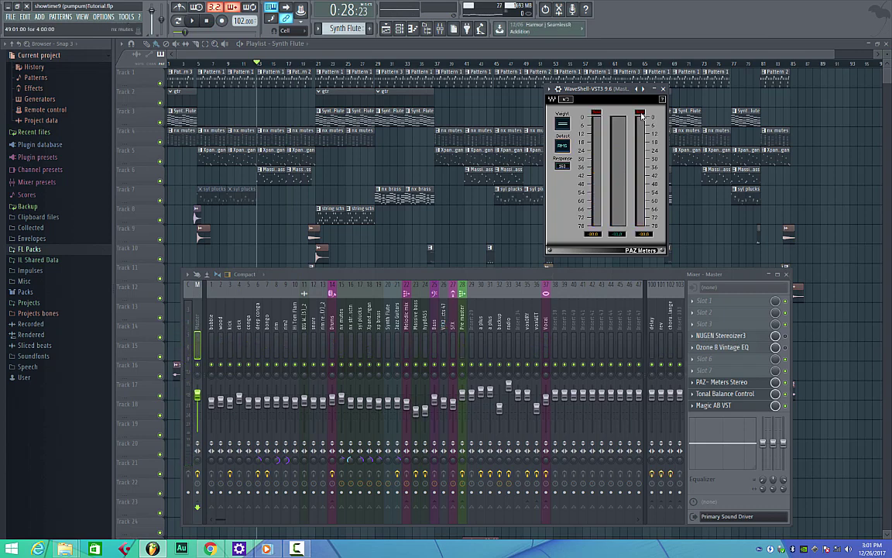
Select all the individual mixer tracks from bubble to Insert 34 together, leaving out the Drums, Melodic mix, Bass and Pre master buses.
{"action": "left_click", "coordinate": [212, 322]}
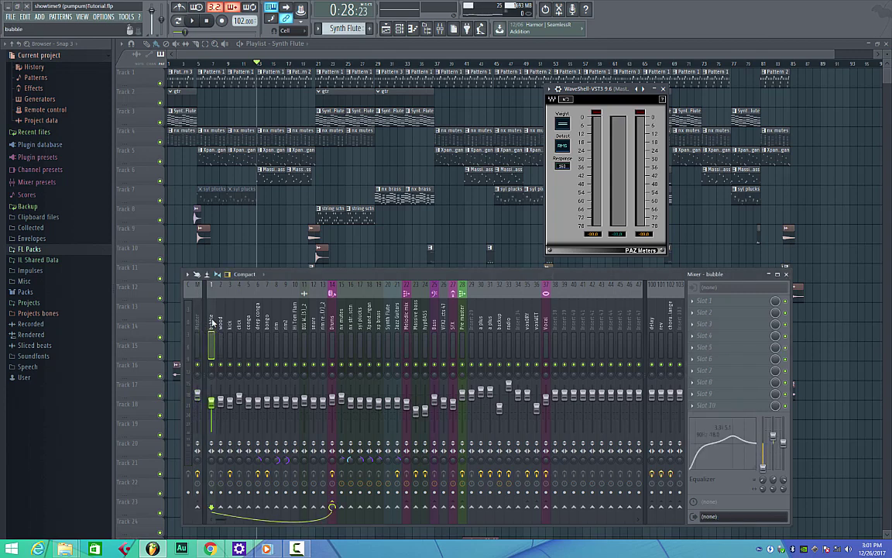
{"action": "left_click", "coordinate": [334, 318]}
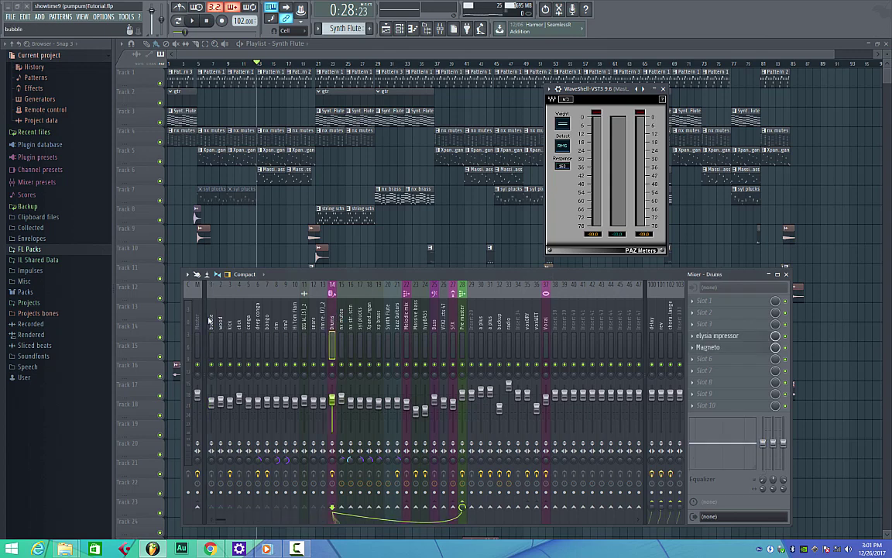
{"action": "left_click_drag", "start_coordinate": [210, 319], "coordinate": [319, 327]}
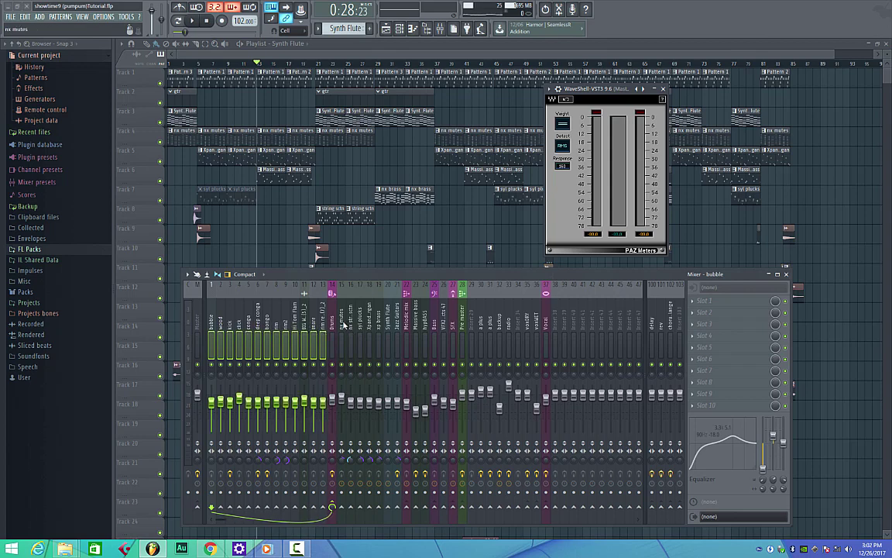
{"action": "left_click_drag", "start_coordinate": [343, 326], "coordinate": [445, 327]}
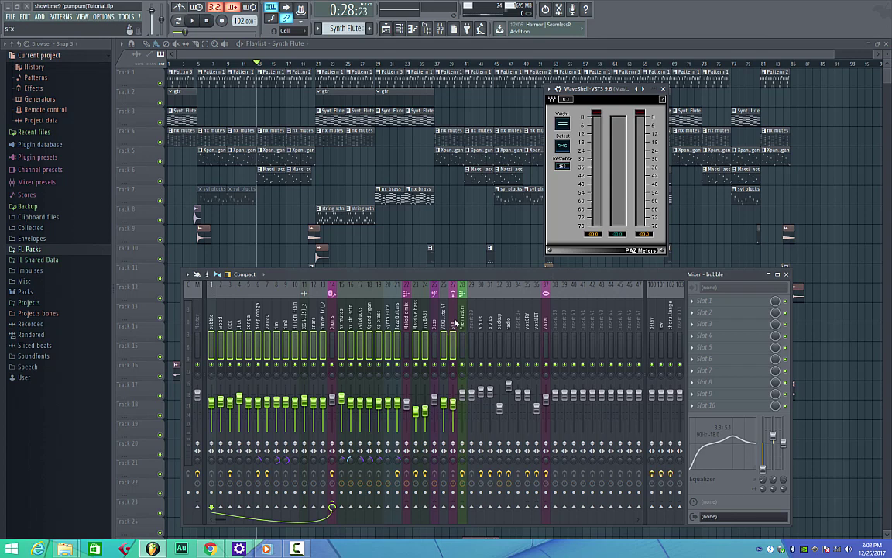
{"action": "left_click_drag", "start_coordinate": [452, 324], "coordinate": [456, 334]}
{"action": "left_click_drag", "start_coordinate": [480, 329], "coordinate": [515, 331]}
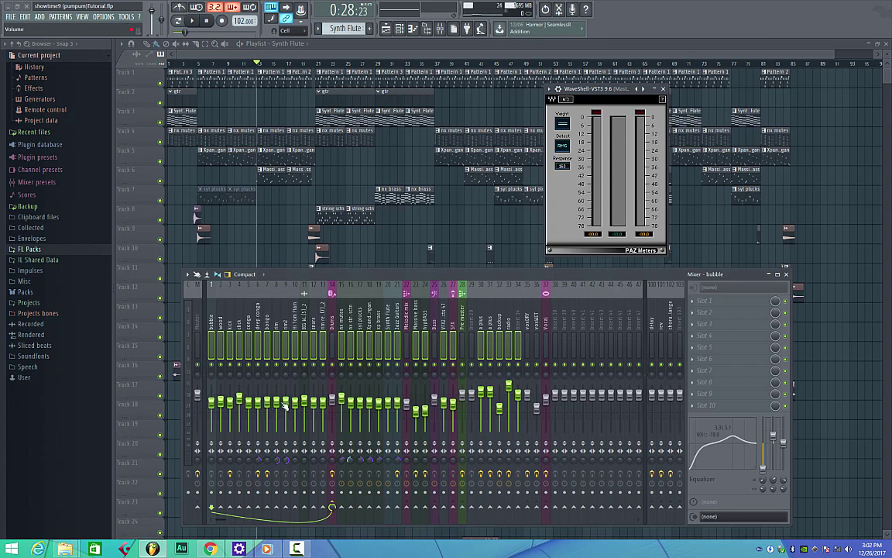
Play the mix and lower the selected faders together, rim2 to about -9.8 dB, then reset the PAZ Meters clip indicators and stop playback.
{"action": "key", "text": "space"}
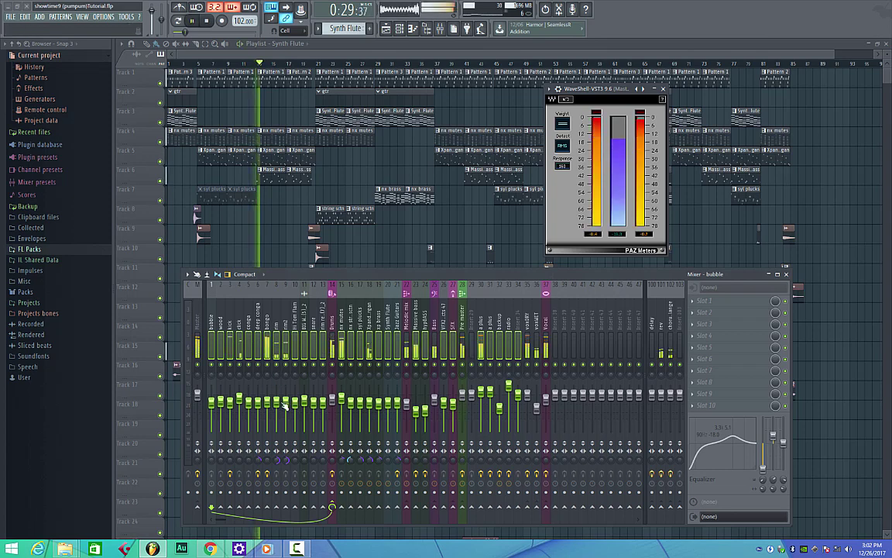
{"action": "left_click", "coordinate": [286, 404]}
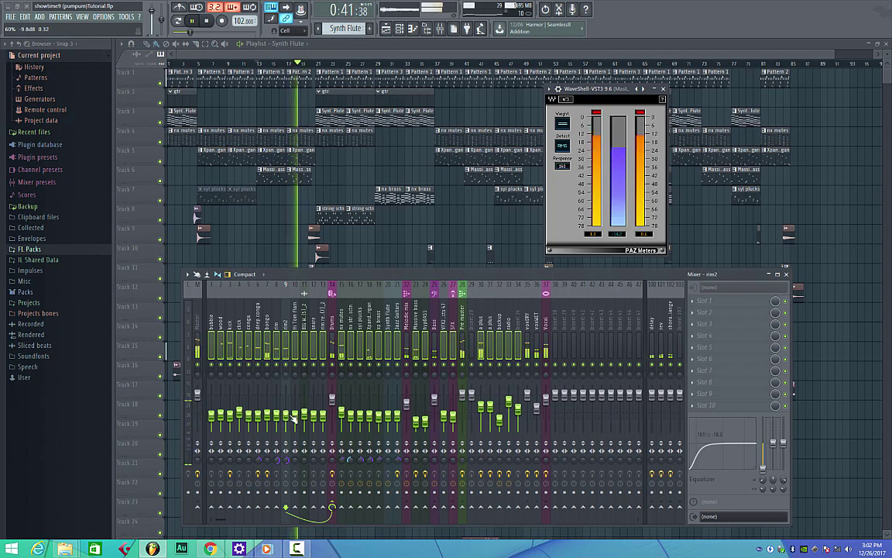
{"action": "left_click", "coordinate": [599, 116]}
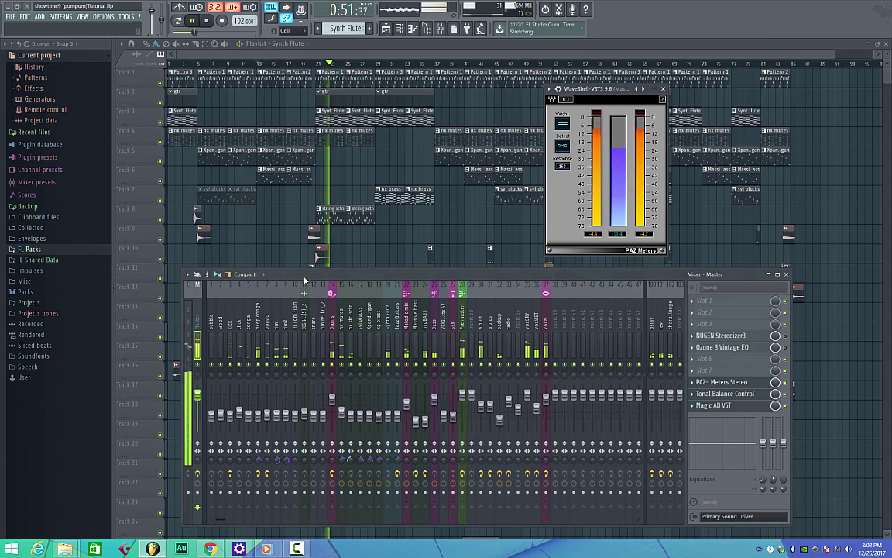
{"action": "key", "text": "space"}
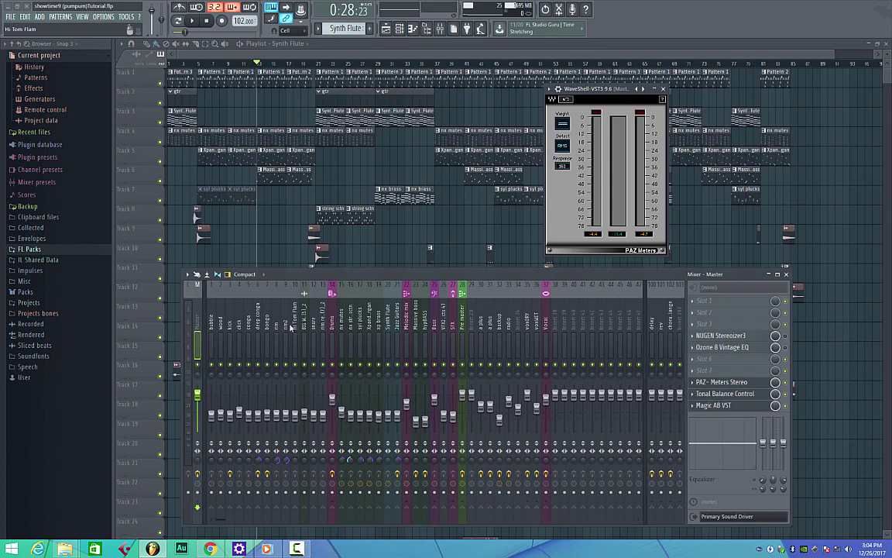
Play the mix, shift the kick track's effects down one slot and load BC Gain 3 VST(Stereo) into its slot 1.
{"action": "left_click", "coordinate": [230, 324]}
{"action": "key", "text": "space"}
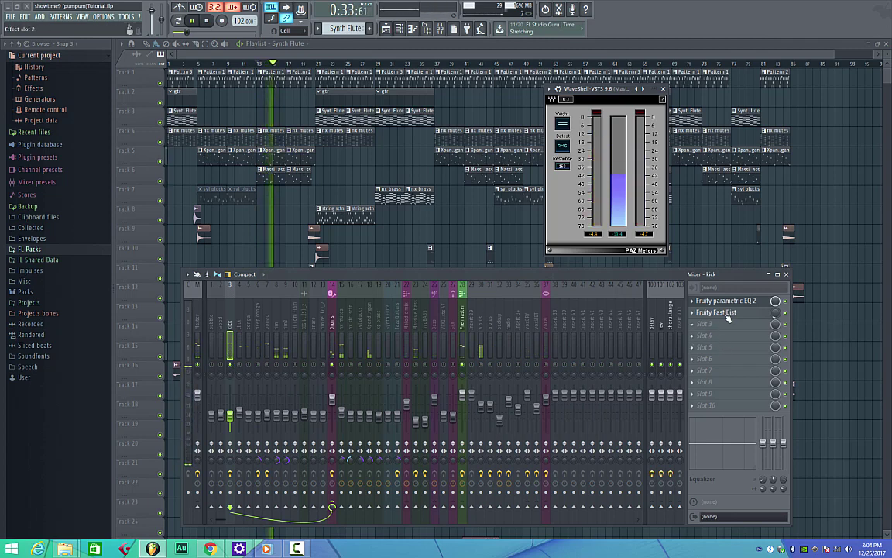
{"action": "mouse_move", "coordinate": [728, 318]}
{"action": "left_mouse_down"}
{"action": "mouse_move", "coordinate": [727, 325]}
{"action": "mouse_move", "coordinate": [726, 310]}
{"action": "left_mouse_up"}
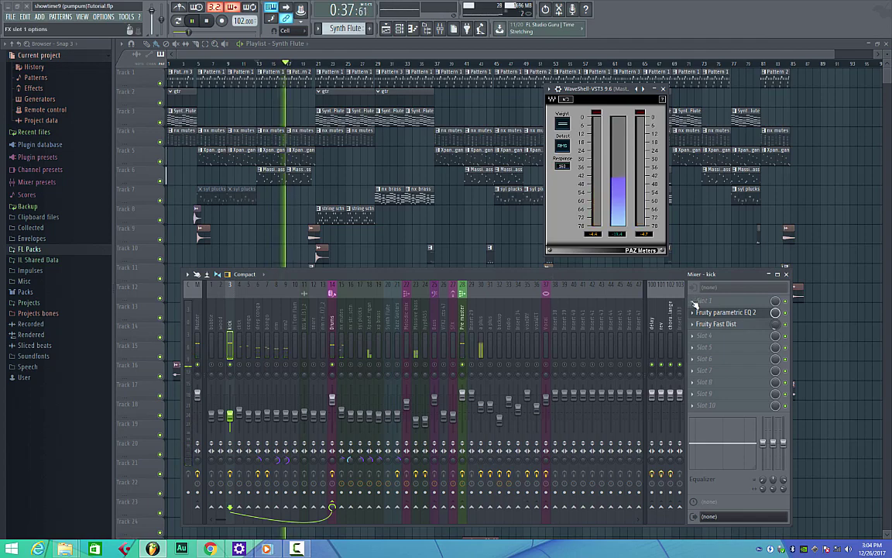
{"action": "left_click", "coordinate": [694, 303]}
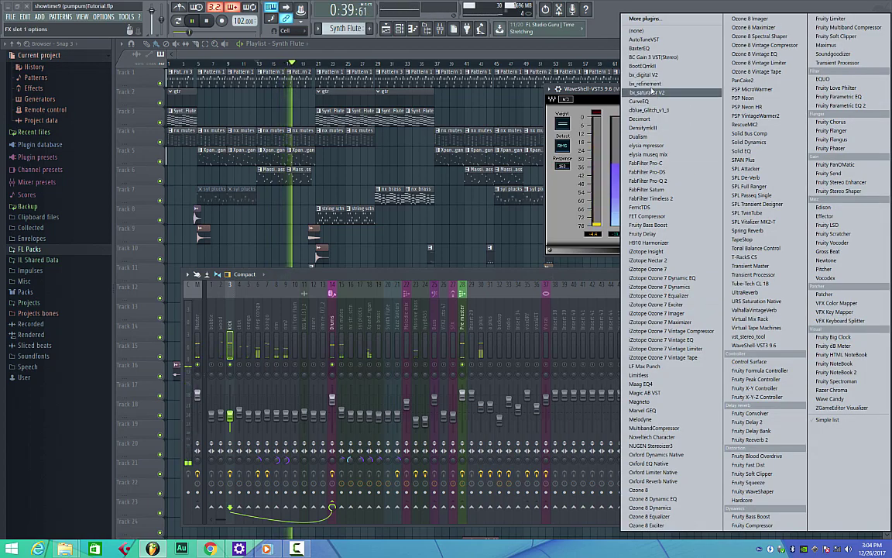
{"action": "left_click", "coordinate": [650, 56]}
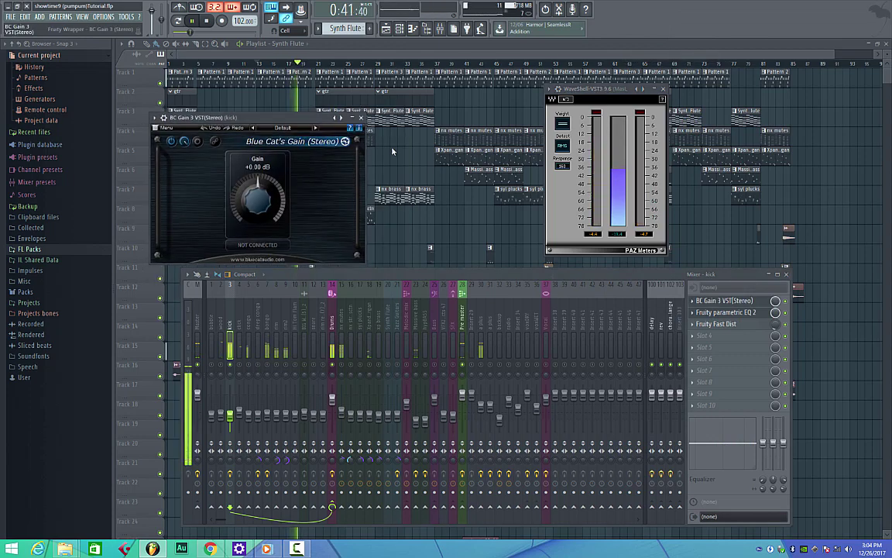
Move the Blue Cat's Gain window beside the PAZ Meters and set the kick's gain to -6.00 dB.
{"action": "left_click_drag", "start_coordinate": [280, 108], "coordinate": [460, 75]}
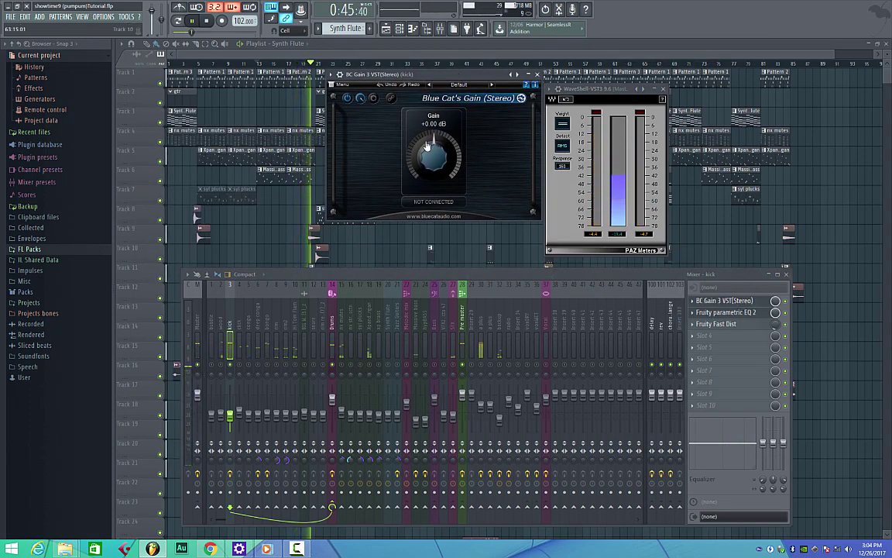
{"action": "scroll", "coordinate": [431, 149], "scroll_direction": "down", "scroll_amount": 1}
{"action": "scroll", "coordinate": [431, 148], "scroll_direction": "down", "scroll_amount": 2}
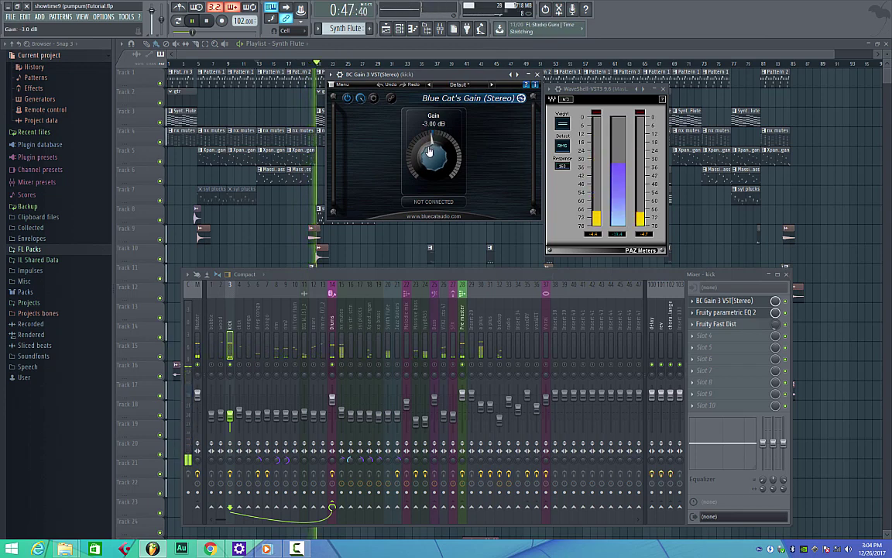
{"action": "scroll", "coordinate": [431, 152], "scroll_direction": "down", "scroll_amount": 4}
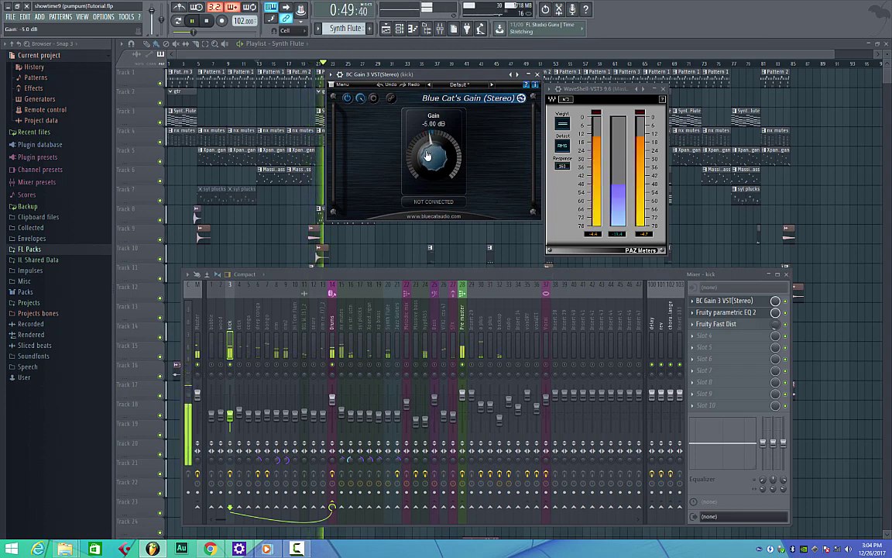
{"action": "scroll", "coordinate": [428, 147], "scroll_direction": "up", "scroll_amount": 1}
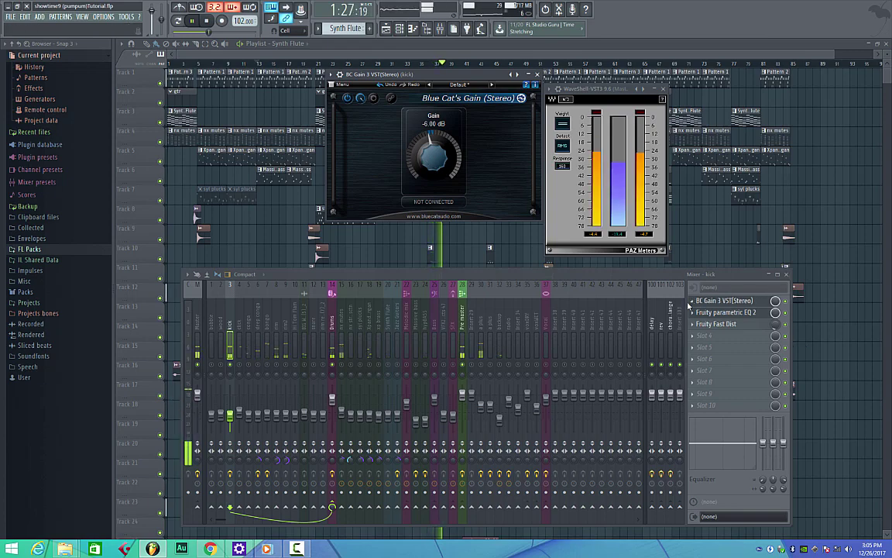
Remove BC Gain 3 from slot 1 of the kick track and close the Fruity parametric EQ 2 window.
{"action": "left_click", "coordinate": [692, 301]}
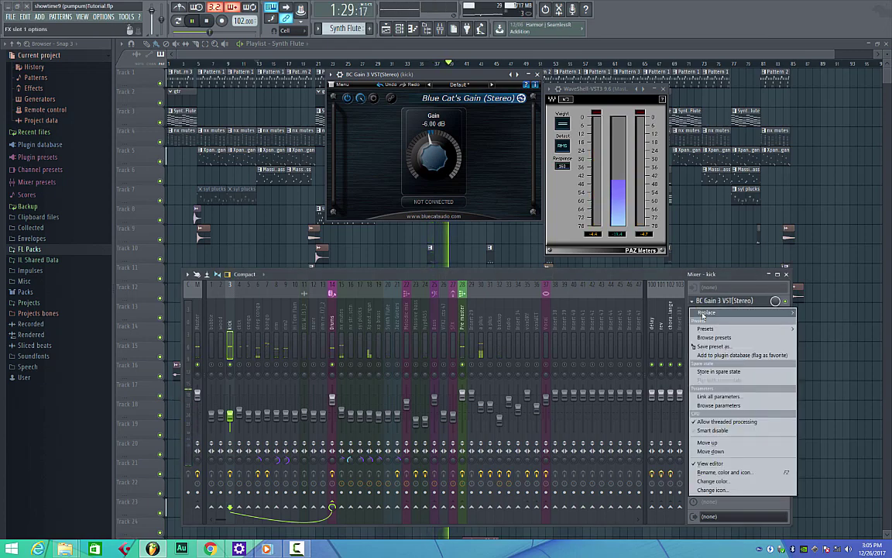
{"action": "mouse_move", "coordinate": [720, 313]}
{"action": "left_click", "coordinate": [847, 96]}
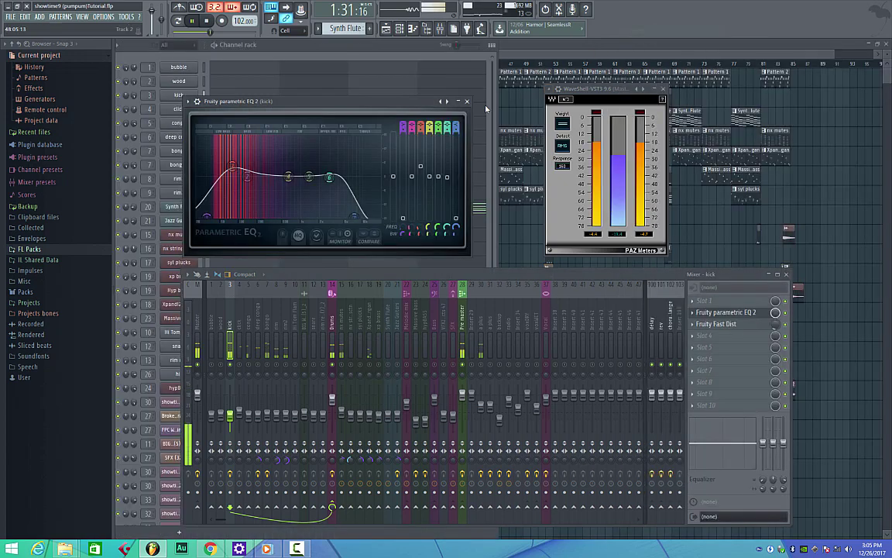
{"action": "left_click", "coordinate": [468, 101]}
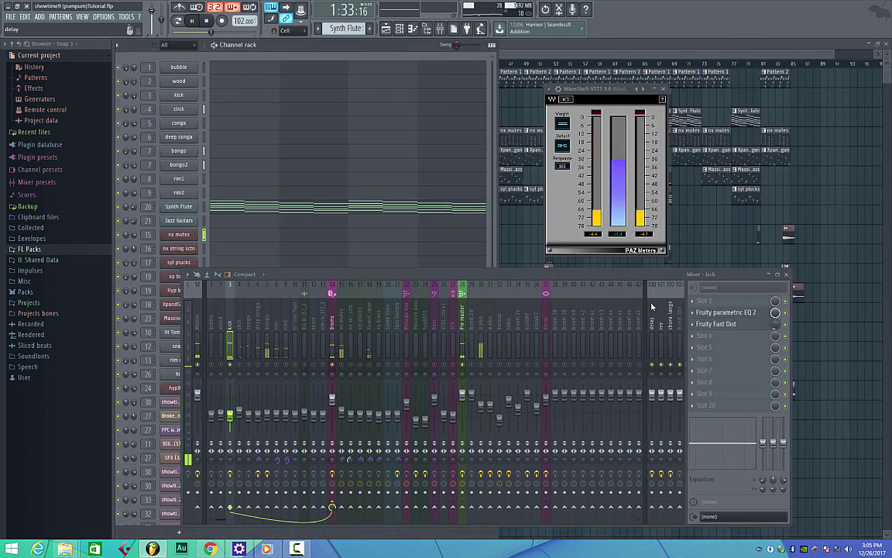
Move the mixer up slightly and step through its tracks from bubble to Insert 34, examining each one's effect slots, EQ and routing.
{"action": "left_click", "coordinate": [214, 320]}
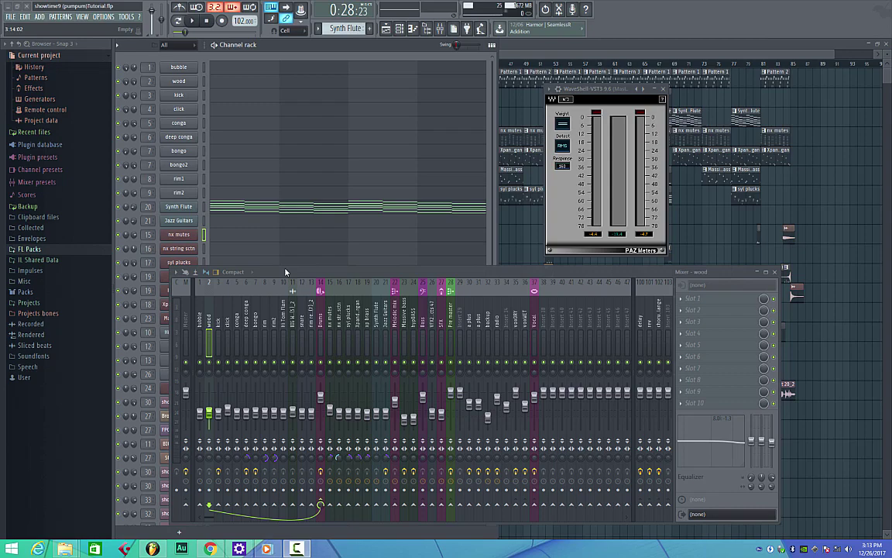
{"action": "left_click_drag", "start_coordinate": [296, 272], "coordinate": [306, 253]}
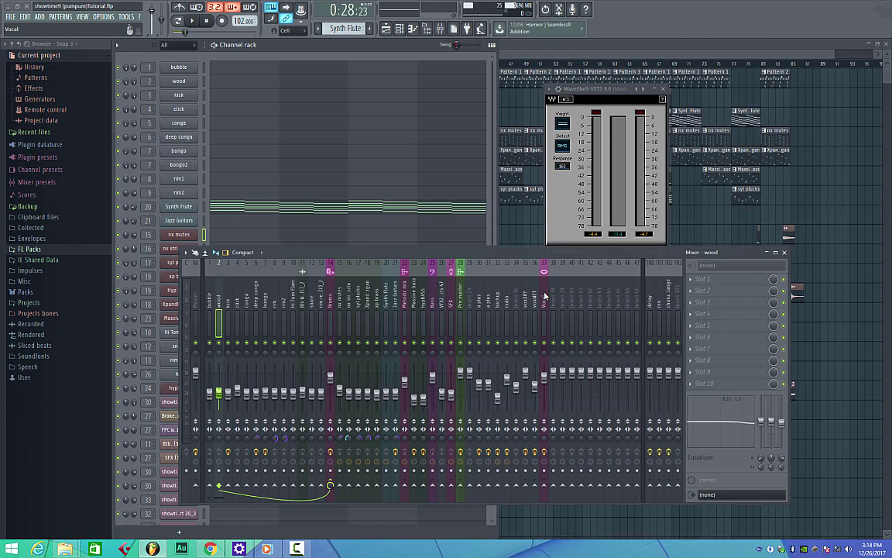
{"action": "left_click", "coordinate": [210, 298]}
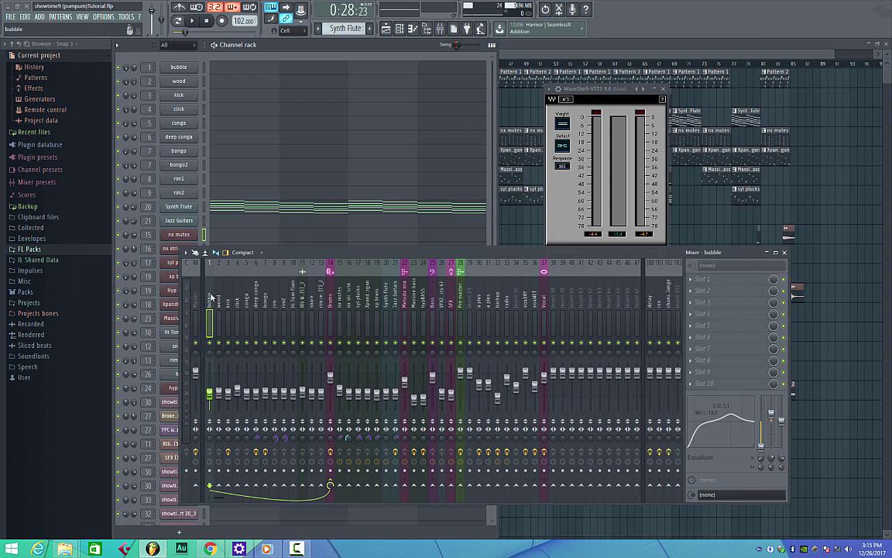
{"action": "key", "text": "Right"}
{"action": "key", "text": "Right"}
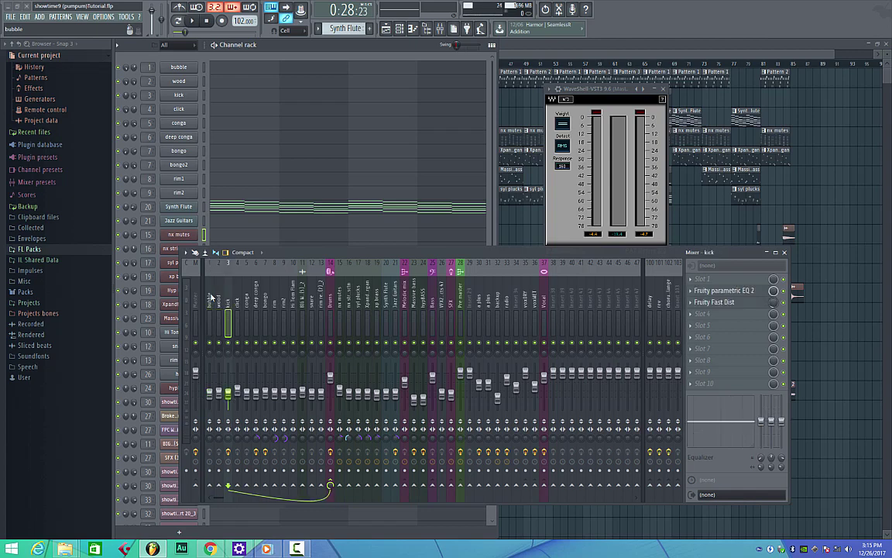
{"action": "key", "text": "Right"}
{"action": "key", "text": "Right"}
{"action": "key", "text": "Right"}
{"action": "key", "text": "Right"}
{"action": "key", "text": "Right"}
{"action": "key", "text": "Right"}
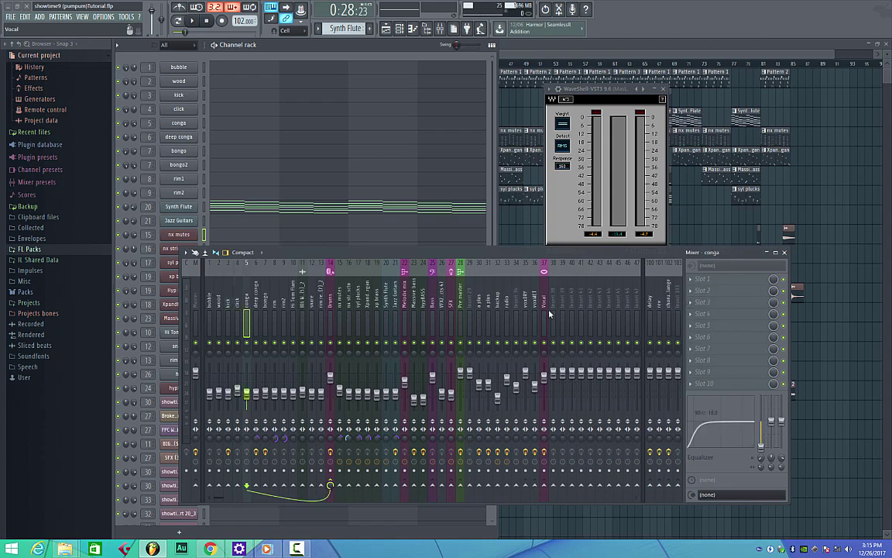
{"action": "key", "text": "Right"}
{"action": "key", "text": "Right"}
{"action": "key", "text": "Right"}
{"action": "key", "text": "Right"}
{"action": "key", "text": "Right"}
{"action": "key", "text": "Right"}
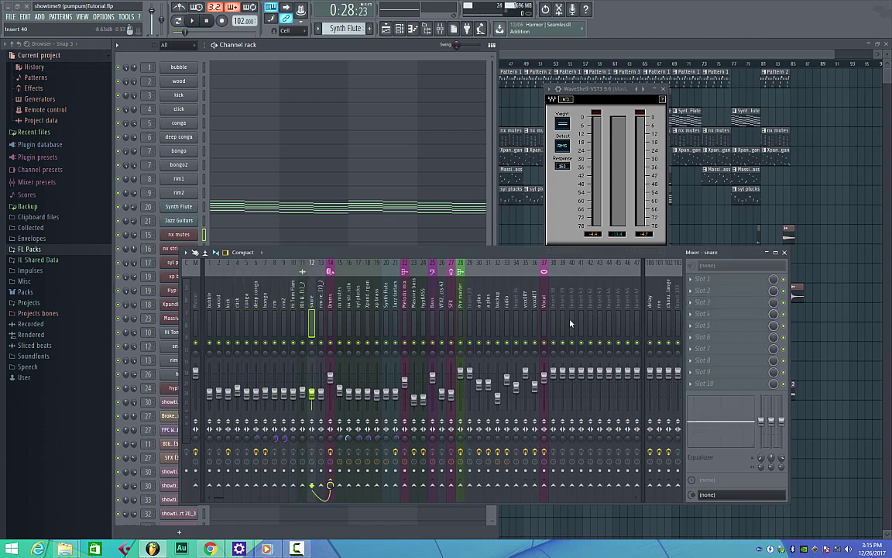
{"action": "key", "text": "Right"}
{"action": "key", "text": "Right"}
{"action": "key", "text": "Right"}
{"action": "key", "text": "Right"}
{"action": "key", "text": "Right"}
{"action": "key", "text": "Right"}
{"action": "key", "text": "Right"}
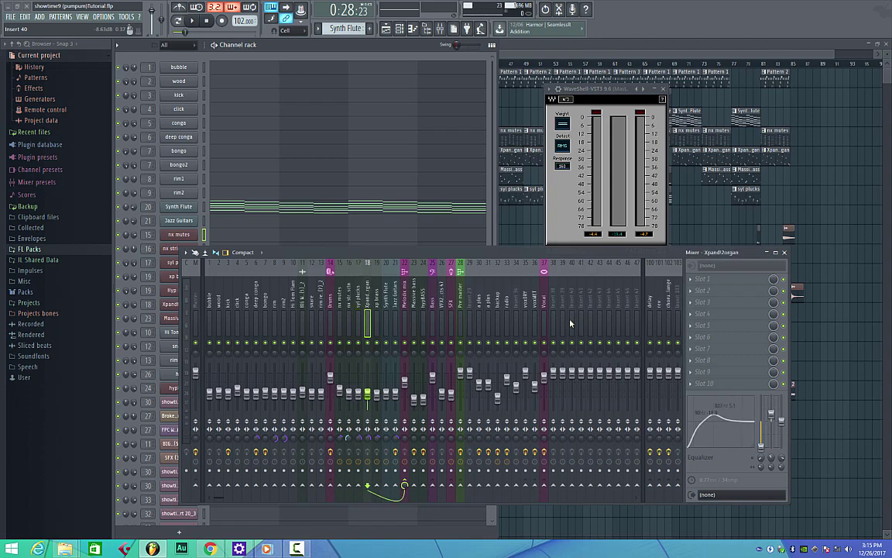
{"action": "key", "text": "Right"}
{"action": "key", "text": "Right"}
{"action": "key", "text": "Right"}
{"action": "key", "text": "Right"}
{"action": "key", "text": "Right"}
{"action": "key", "text": "Right"}
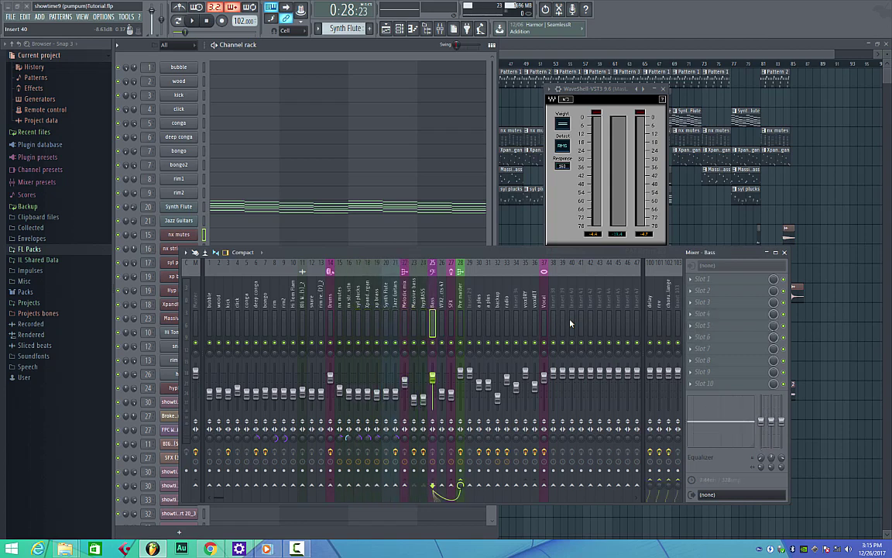
{"action": "key", "text": "Right"}
{"action": "key", "text": "Right"}
{"action": "key", "text": "Right"}
{"action": "key", "text": "Right"}
{"action": "key", "text": "Right"}
{"action": "key", "text": "Right"}
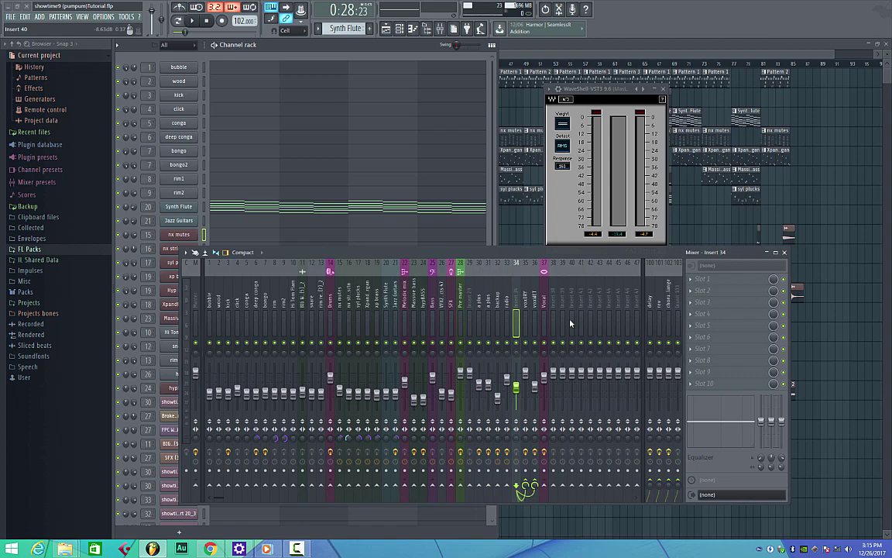
Step back through the mixer from Insert 34 and compare the melodic tracks with their Melodic mix bus, ending on nx mutes.
{"action": "key", "text": "Left"}
{"action": "key", "text": "Left"}
{"action": "key", "text": "Left"}
{"action": "key", "text": "Left"}
{"action": "key", "text": "Left"}
{"action": "key", "text": "Left"}
{"action": "key", "text": "Left"}
{"action": "key", "text": "Left"}
{"action": "key", "text": "Left"}
{"action": "key", "text": "Left"}
{"action": "key", "text": "Left"}
{"action": "key", "text": "Left"}
{"action": "key", "text": "Left"}
{"action": "key", "text": "Left"}
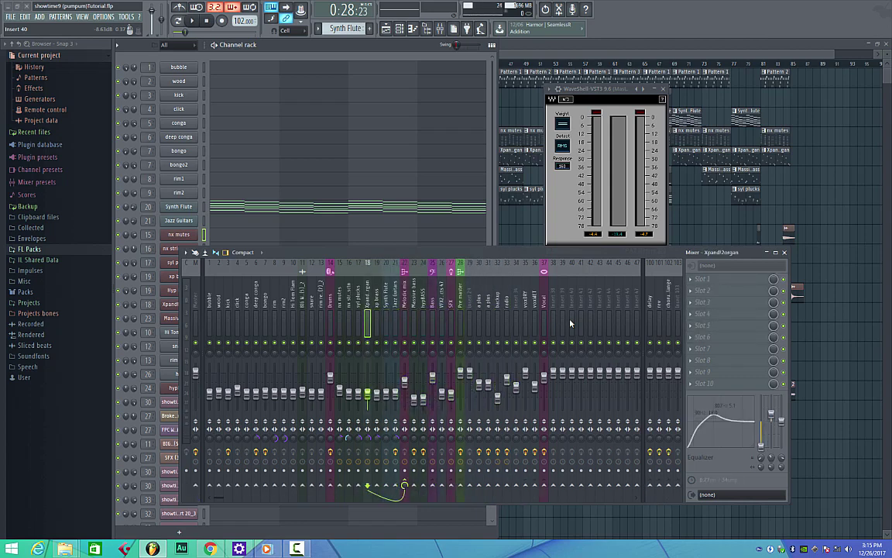
{"action": "key", "text": "Right"}
{"action": "key", "text": "Right"}
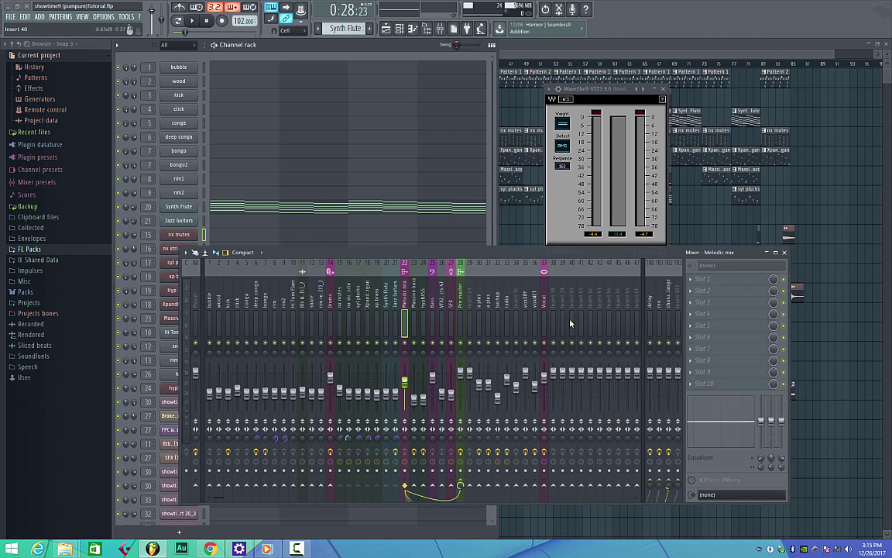
{"action": "key", "text": "Left"}
{"action": "key", "text": "Left"}
{"action": "key", "text": "Left"}
{"action": "key", "text": "Left"}
{"action": "key", "text": "Left"}
{"action": "key", "text": "Left"}
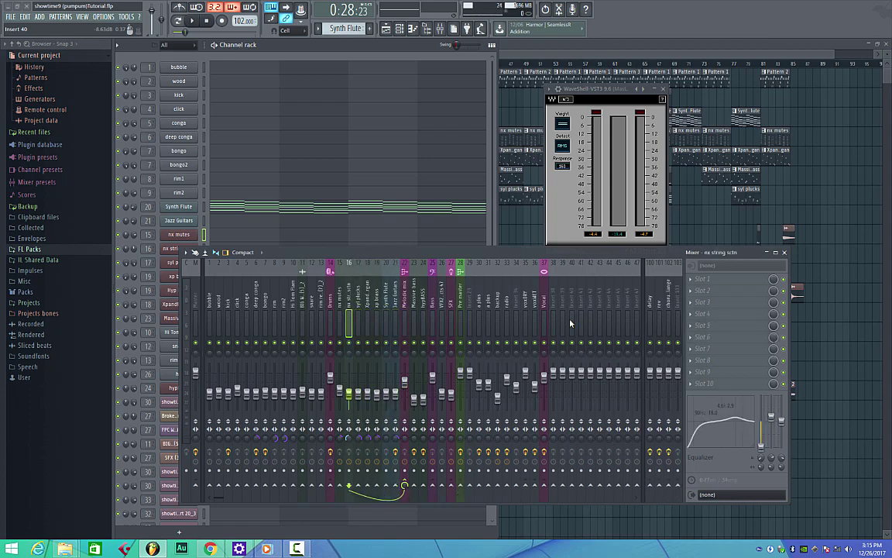
{"action": "key", "text": "Left"}
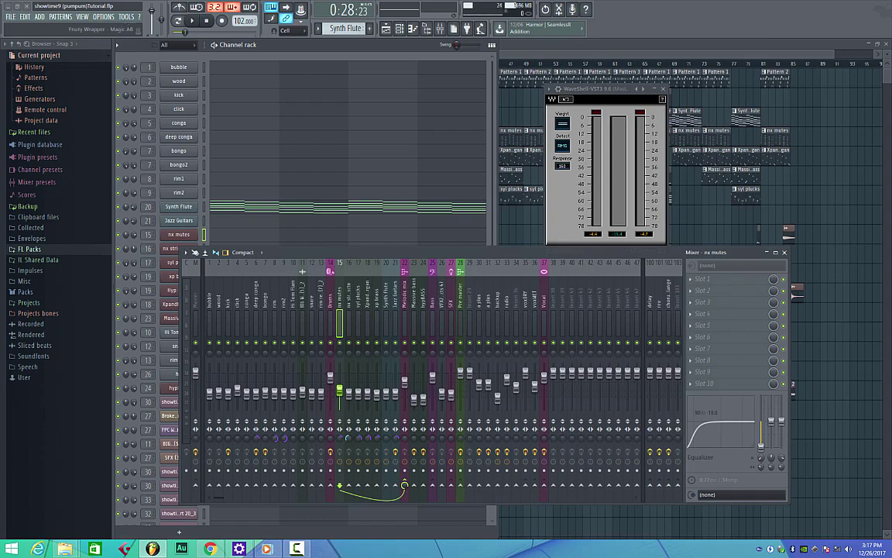
Open Magic AB VST on the master track, move its window over the mixer and briefly check the reference-track file browser.
{"action": "left_click", "coordinate": [195, 325]}
{"action": "left_click", "coordinate": [720, 383]}
{"action": "left_click_drag", "start_coordinate": [878, 211], "coordinate": [420, 217]}
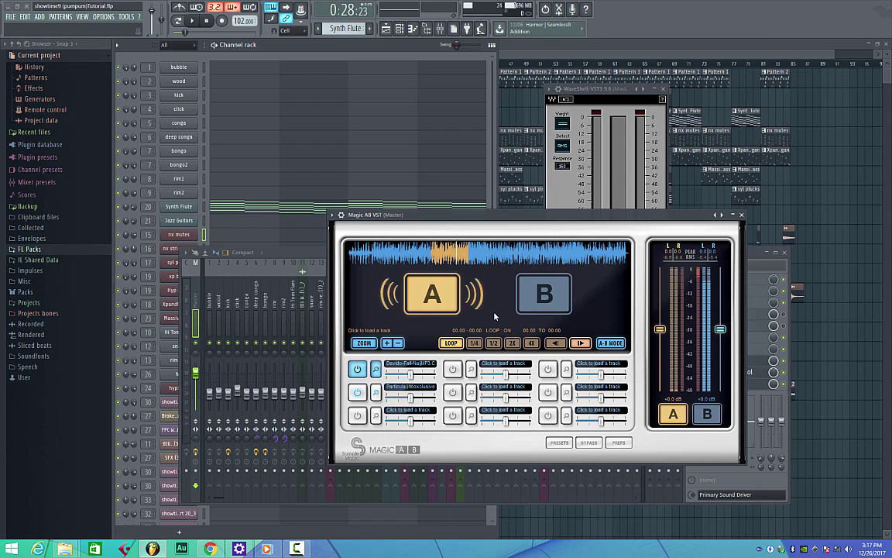
{"action": "left_click_drag", "start_coordinate": [465, 215], "coordinate": [432, 198]}
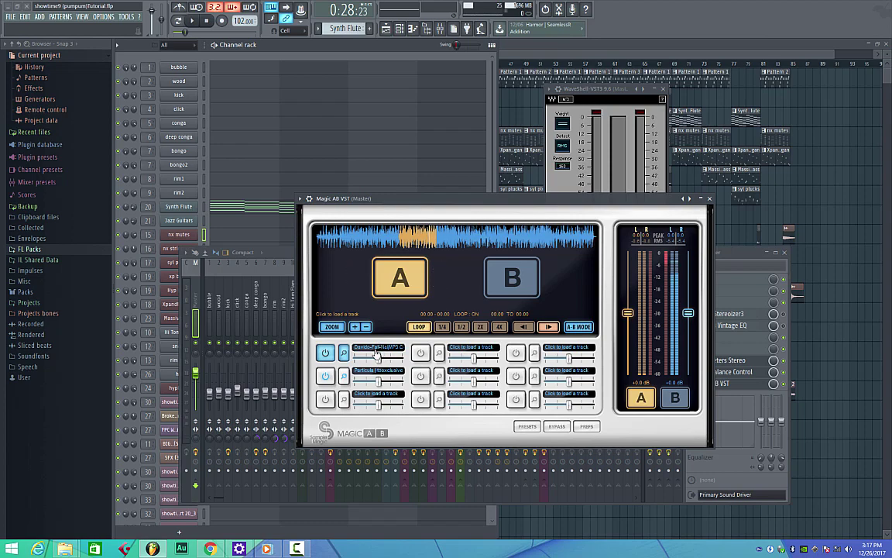
{"action": "left_click", "coordinate": [465, 372]}
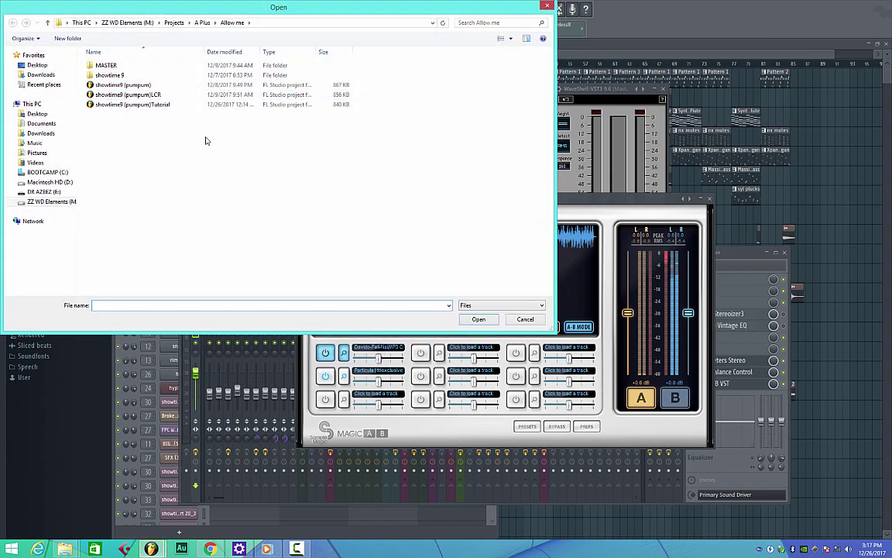
{"action": "left_click", "coordinate": [544, 6]}
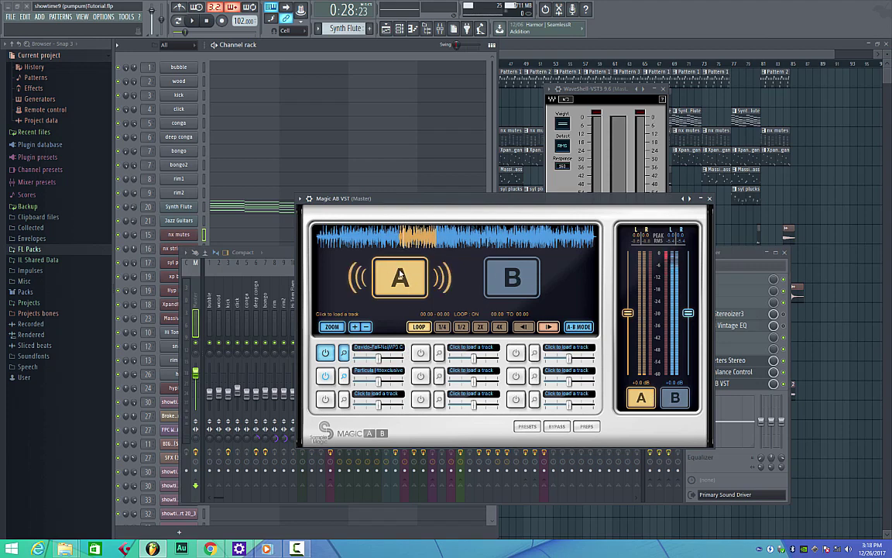
Play a short passage of the mix through Magic AB's A side and lower the B reference gain to -2.7 dB.
{"action": "left_click", "coordinate": [195, 21]}
{"action": "left_click", "coordinate": [195, 21]}
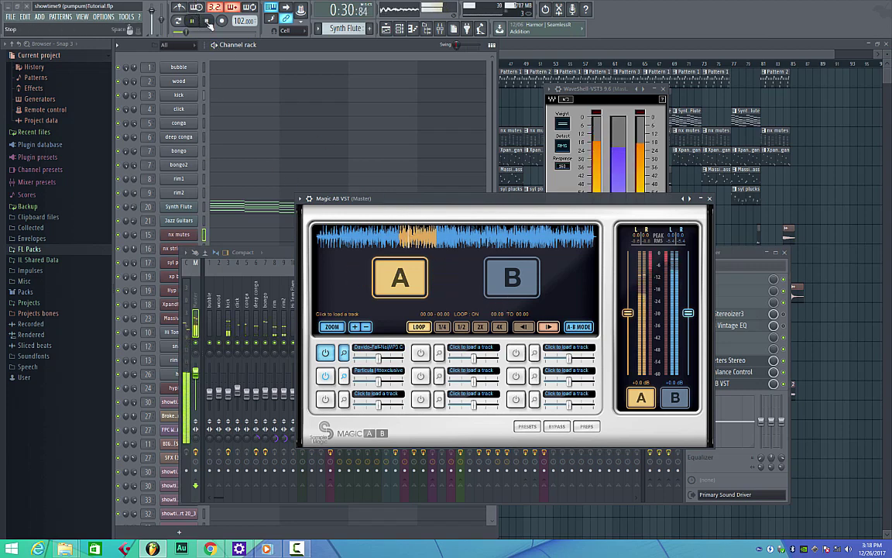
{"action": "key", "text": "space"}
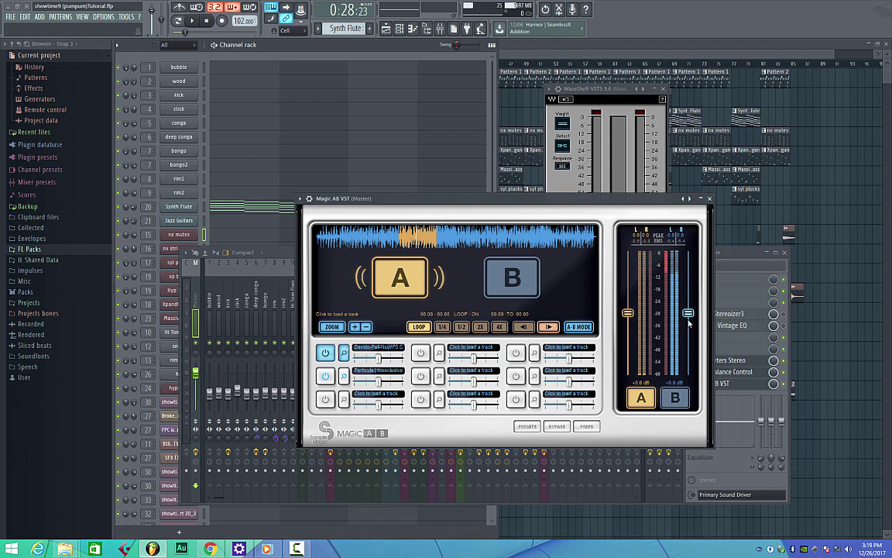
{"action": "left_click_drag", "start_coordinate": [687, 312], "coordinate": [688, 354]}
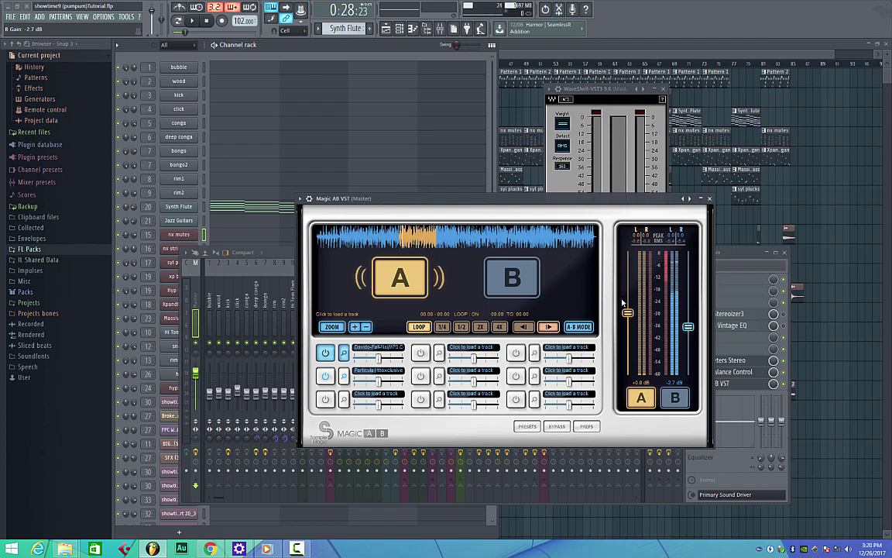
Move the Magic AB window out of the way and open Tonal Balance Control from the master, placing it clear of the effect slots.
{"action": "left_click_drag", "start_coordinate": [600, 209], "coordinate": [461, 137]}
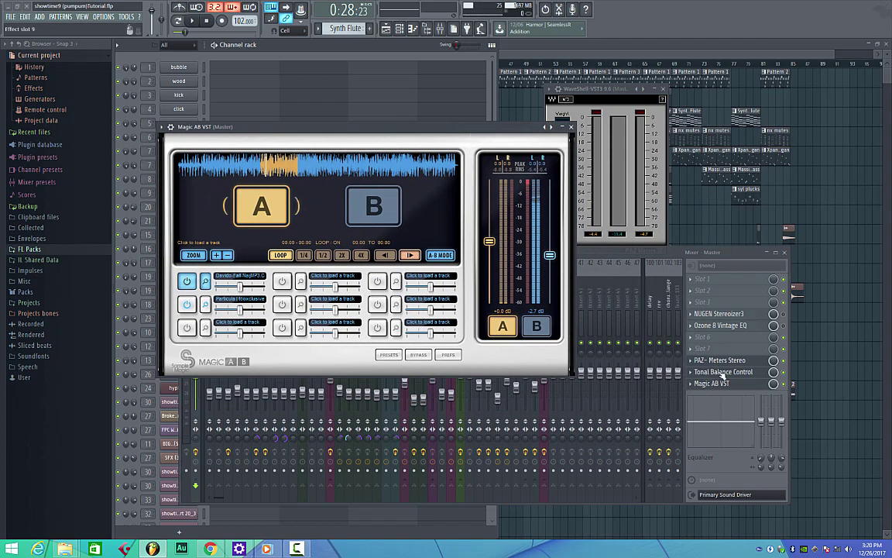
{"action": "left_click", "coordinate": [720, 374]}
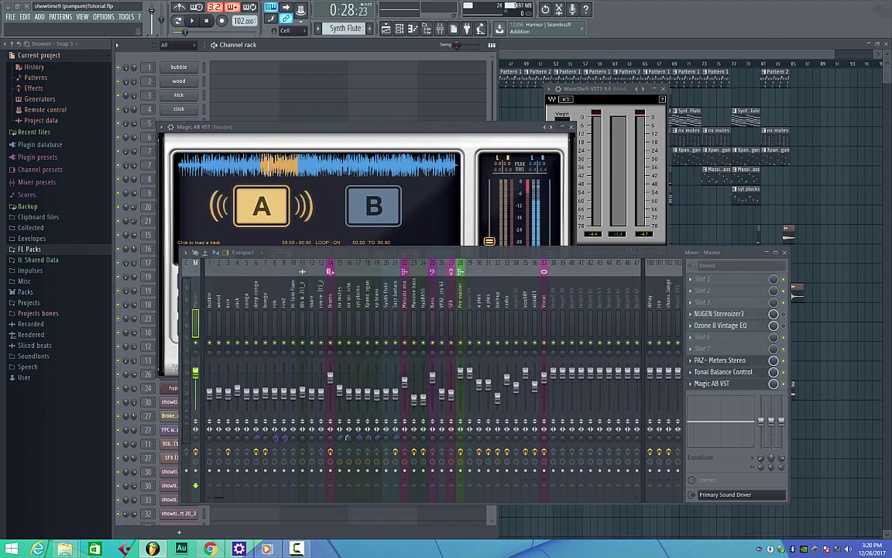
{"action": "left_click", "coordinate": [723, 372]}
{"action": "left_click_drag", "start_coordinate": [599, 182], "coordinate": [559, 169]}
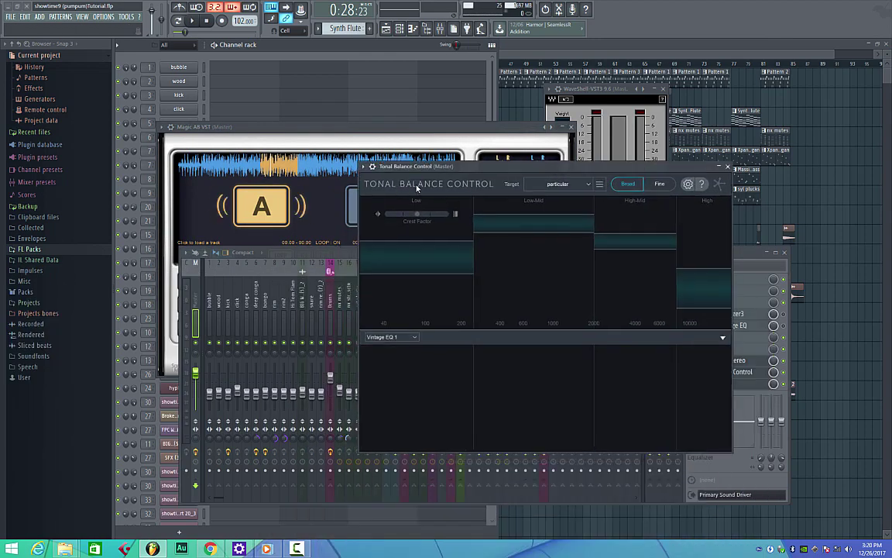
{"action": "left_click_drag", "start_coordinate": [494, 166], "coordinate": [451, 179]}
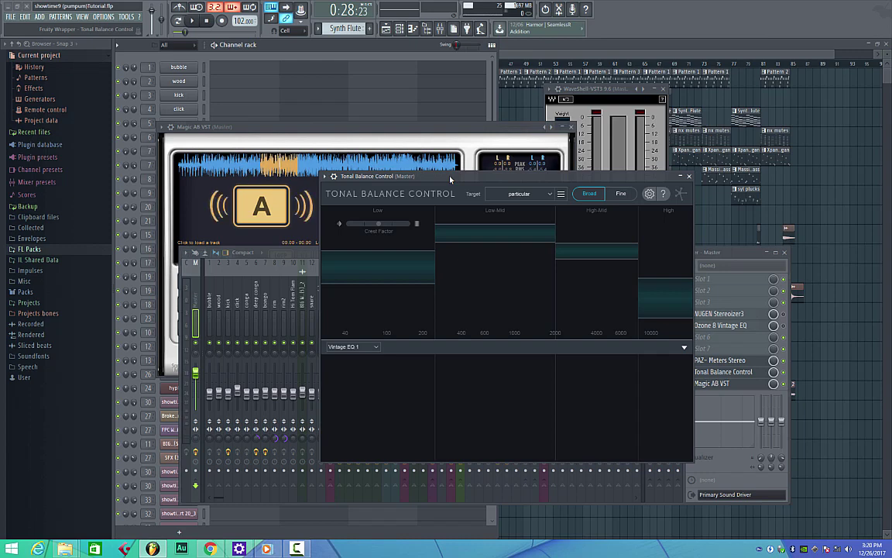
{"action": "left_click_drag", "start_coordinate": [450, 179], "coordinate": [439, 195]}
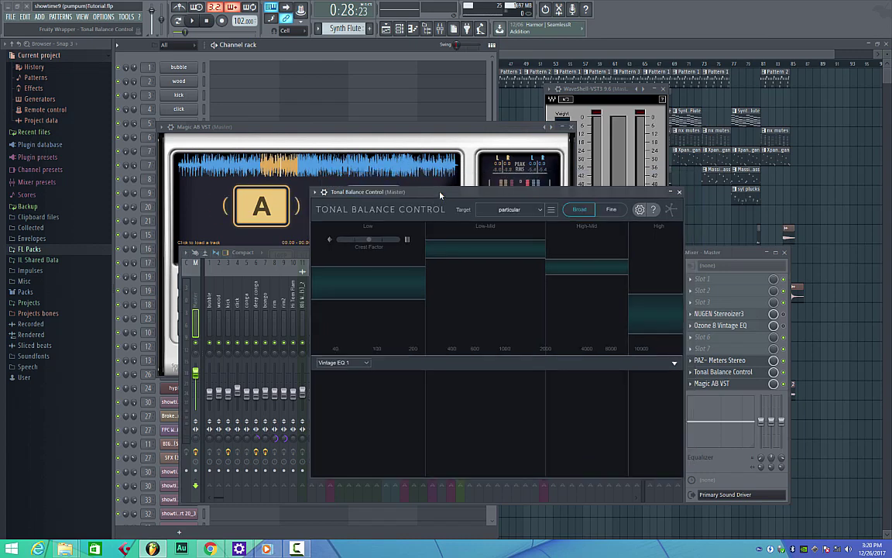
Check the custom target curve options in Tonal Balance Control, set the target to davido fall and play the mix against it.
{"action": "left_click", "coordinate": [550, 211]}
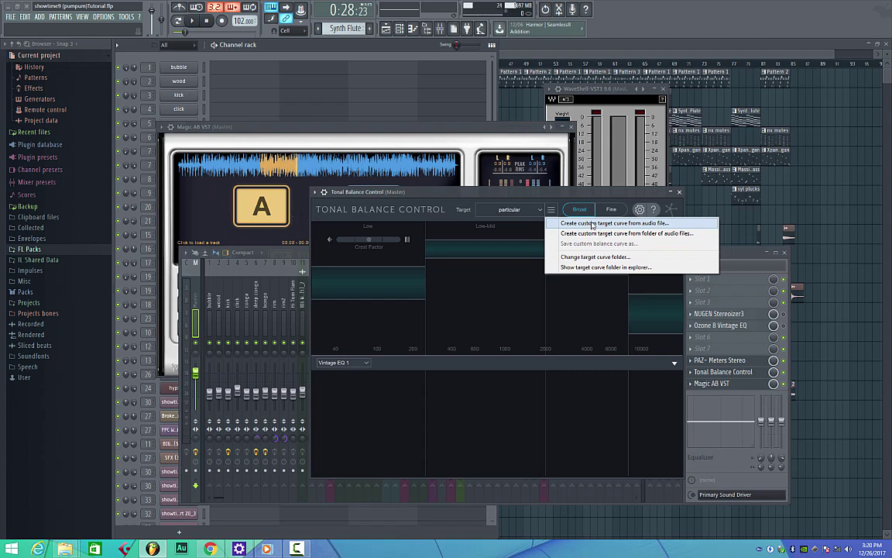
{"action": "left_click", "coordinate": [579, 193]}
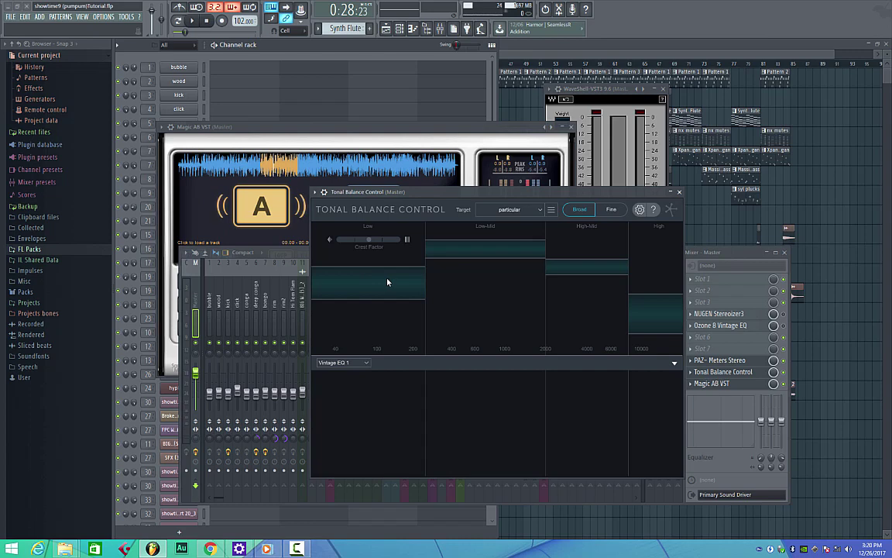
{"action": "left_click", "coordinate": [540, 211]}
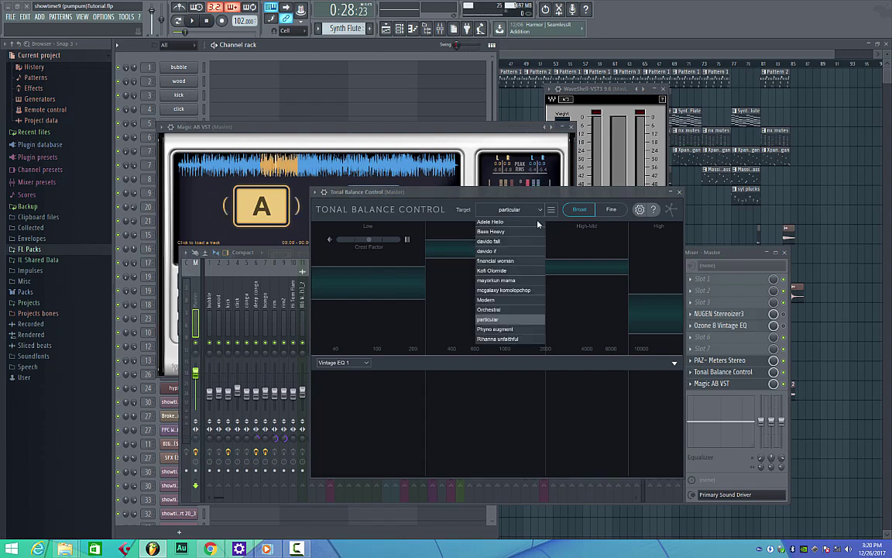
{"action": "left_click", "coordinate": [497, 241]}
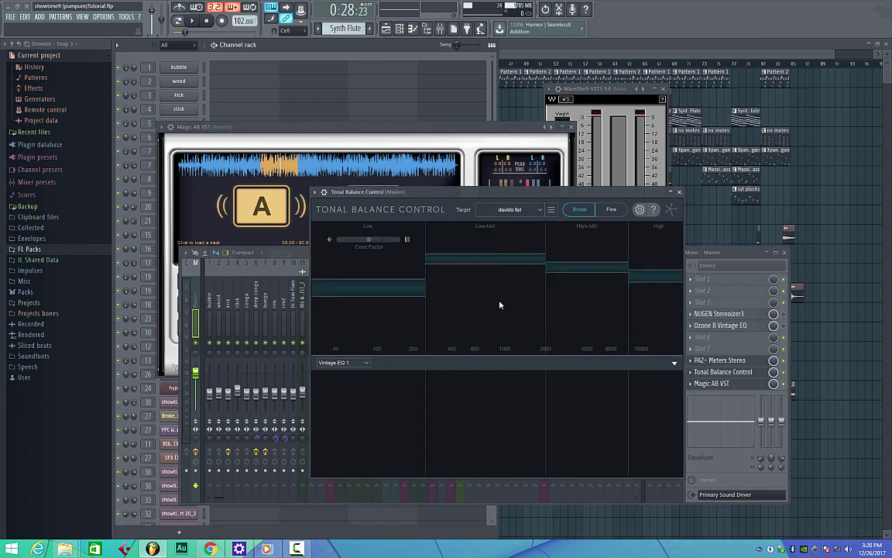
{"action": "key", "text": "space"}
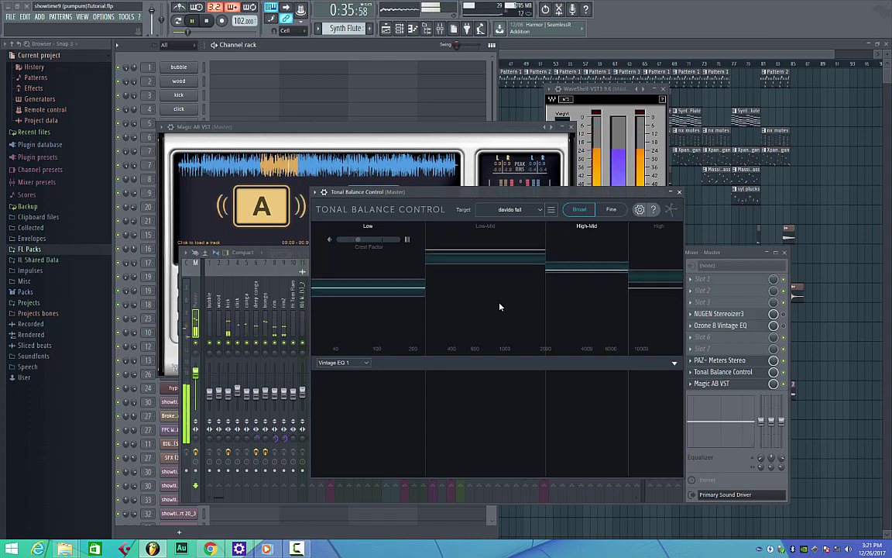
{"action": "key", "text": "space"}
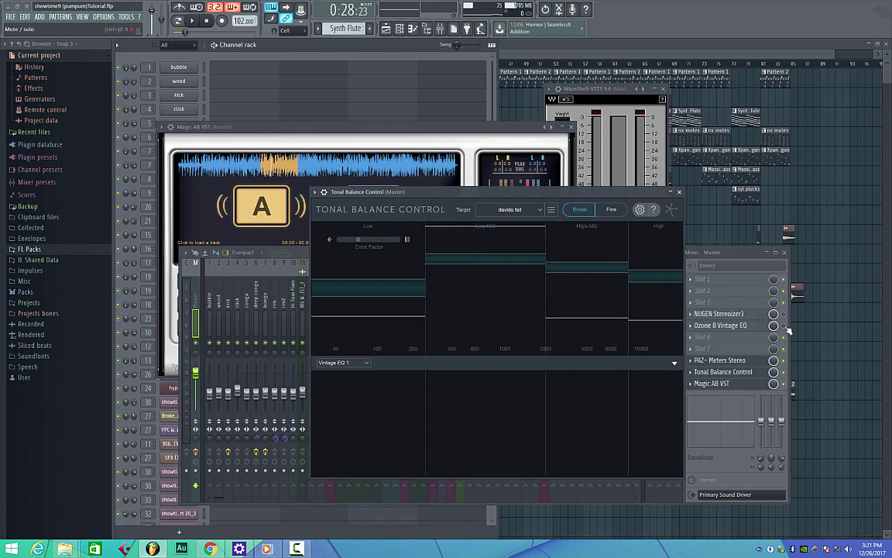
Inspect and enable Ozone 8 Vintage EQ on the master, and play the mix with Tonal Balance Control in front.
{"action": "left_click", "coordinate": [732, 325]}
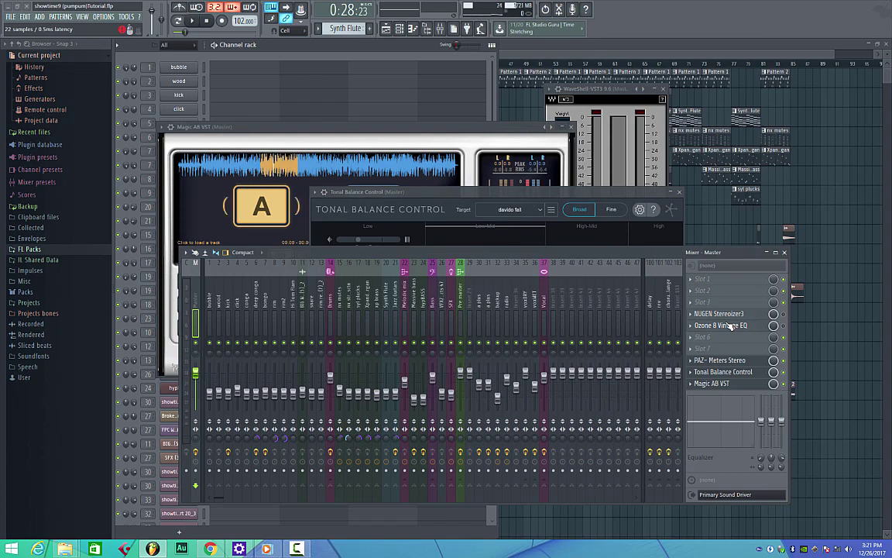
{"action": "left_click", "coordinate": [730, 326]}
{"action": "left_click_drag", "start_coordinate": [407, 173], "coordinate": [408, 156]}
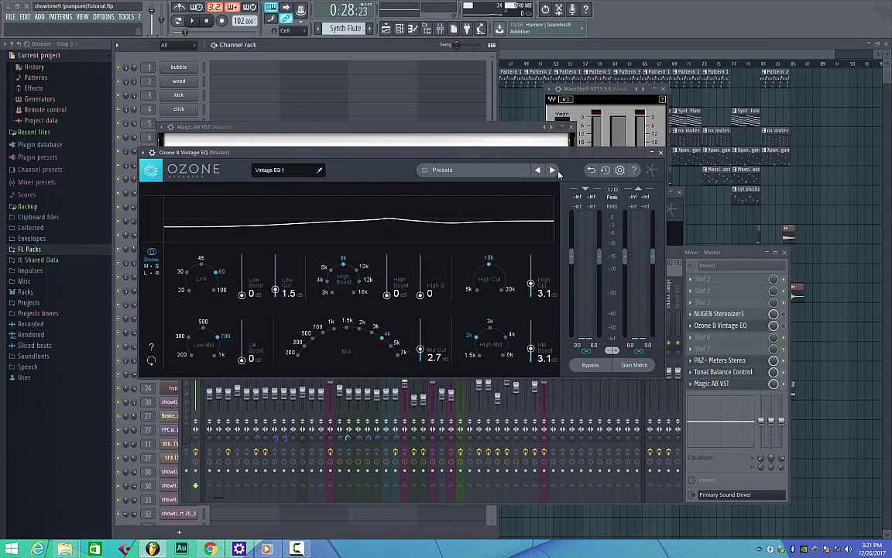
{"action": "left_click", "coordinate": [660, 153]}
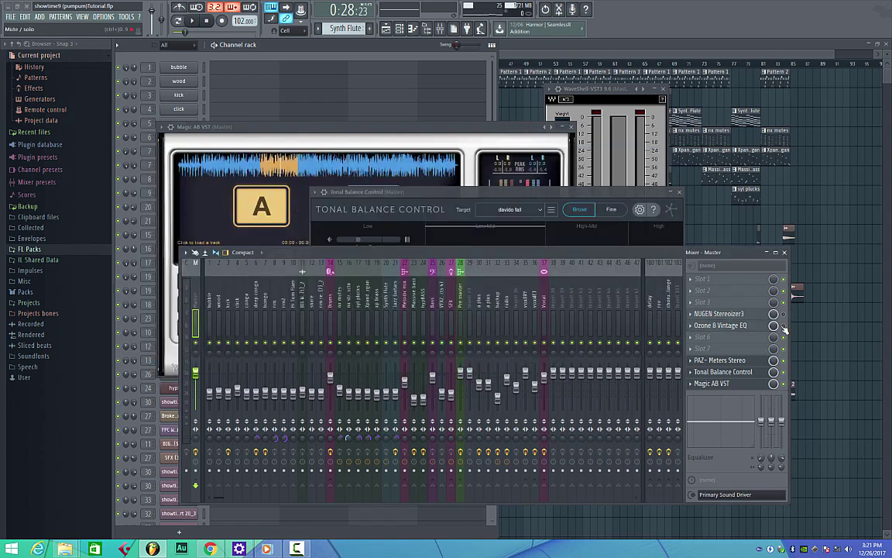
{"action": "left_click", "coordinate": [517, 196]}
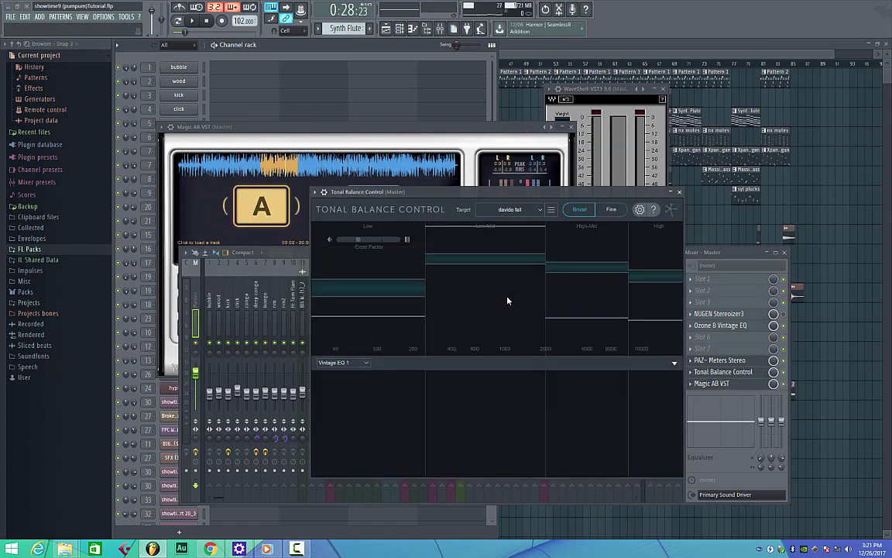
{"action": "key", "text": "space"}
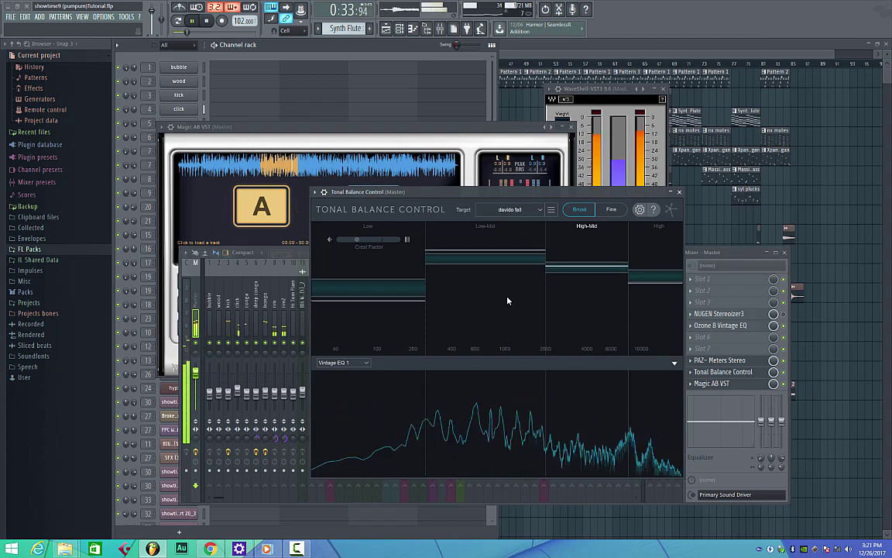
Reopen Ozone 8 Vintage EQ during playback and arrange it directly below the Tonal Balance Control window so both are visible.
{"action": "left_click", "coordinate": [726, 326]}
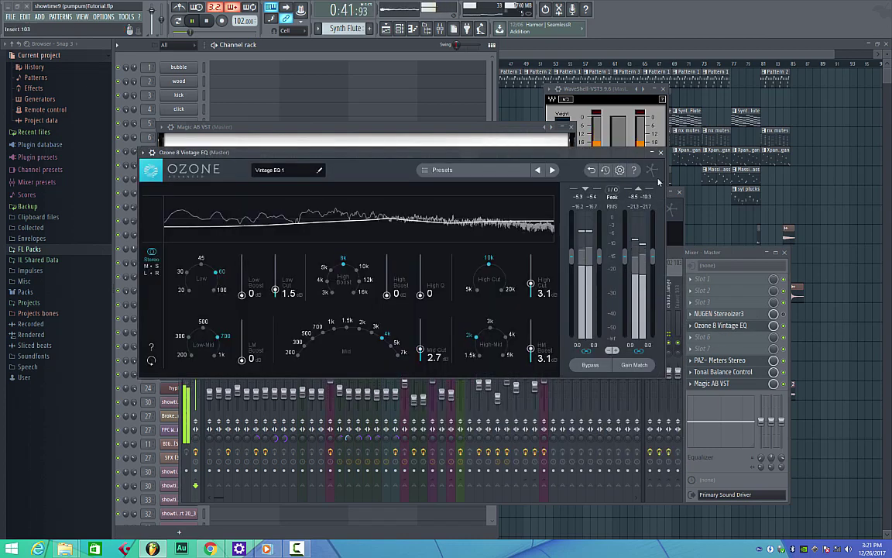
{"action": "left_click", "coordinate": [661, 152]}
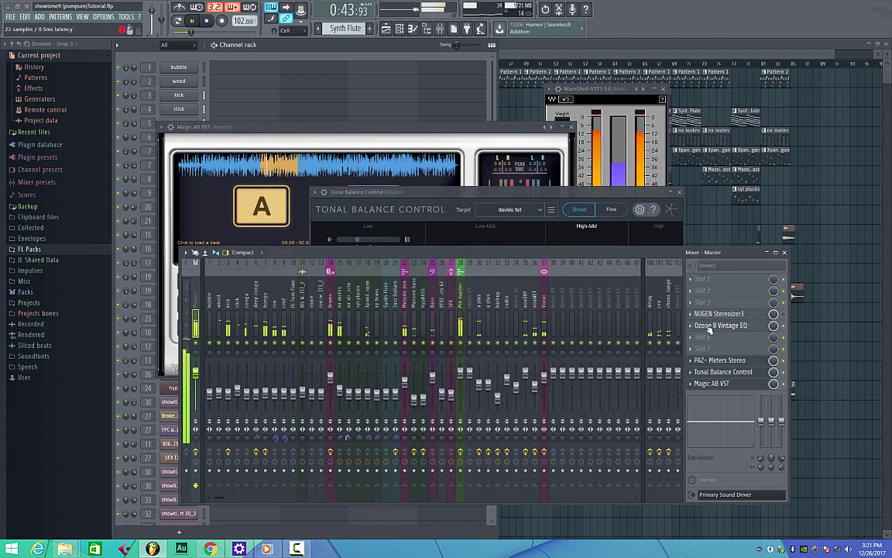
{"action": "left_click", "coordinate": [773, 322]}
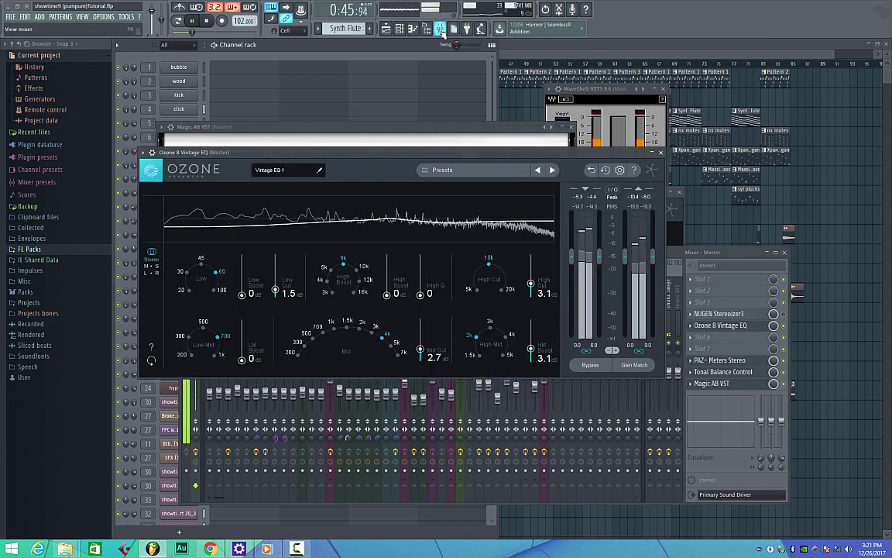
{"action": "left_click", "coordinate": [367, 134]}
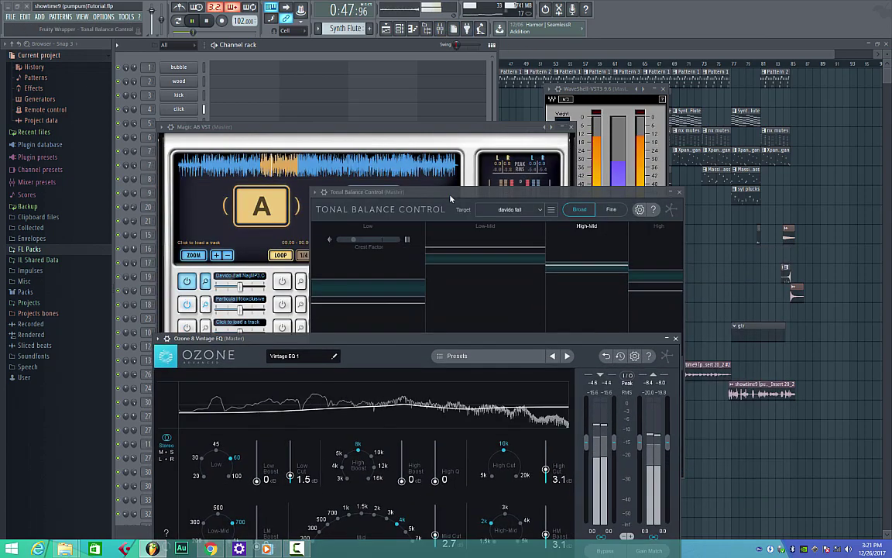
{"action": "left_click_drag", "start_coordinate": [454, 195], "coordinate": [398, 2]}
{"action": "left_click_drag", "start_coordinate": [403, 339], "coordinate": [453, 198]}
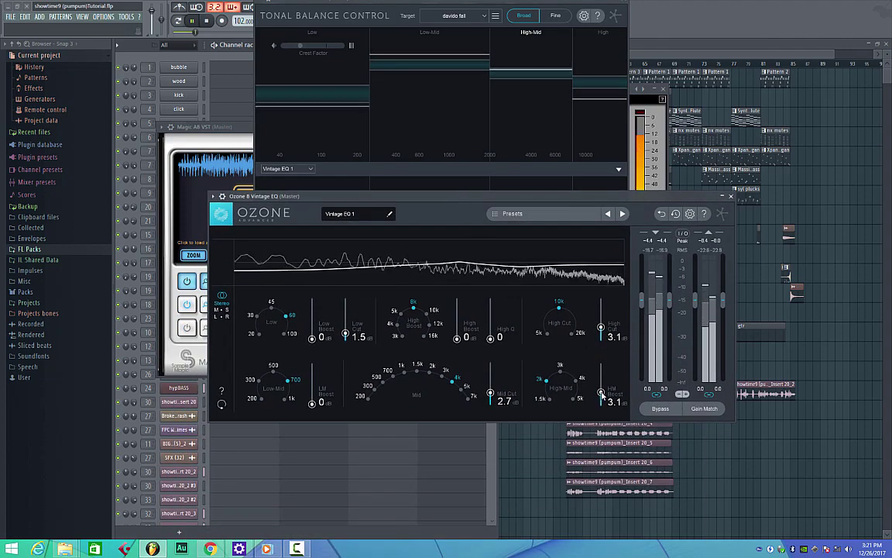
Set the Vintage EQ's HM Boost to 3.5 dB and its High Boost to 6.1 dB at 12k.
{"action": "left_click_drag", "start_coordinate": [601, 392], "coordinate": [603, 378]}
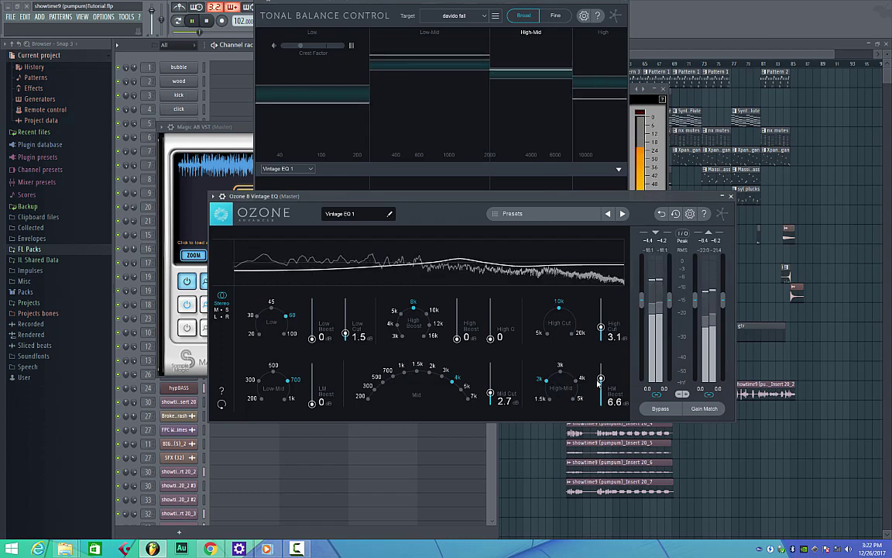
{"action": "left_click_drag", "start_coordinate": [601, 378], "coordinate": [601, 389]}
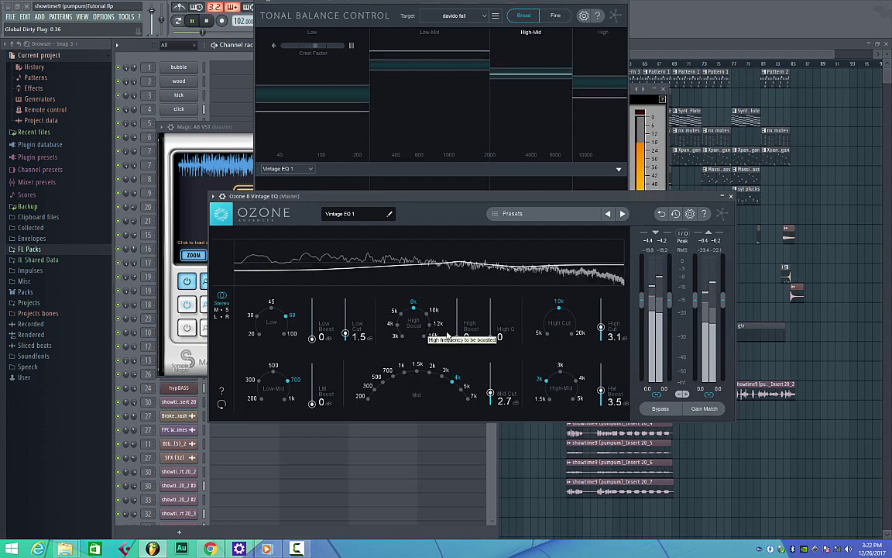
{"action": "left_click_drag", "start_coordinate": [458, 338], "coordinate": [458, 319]}
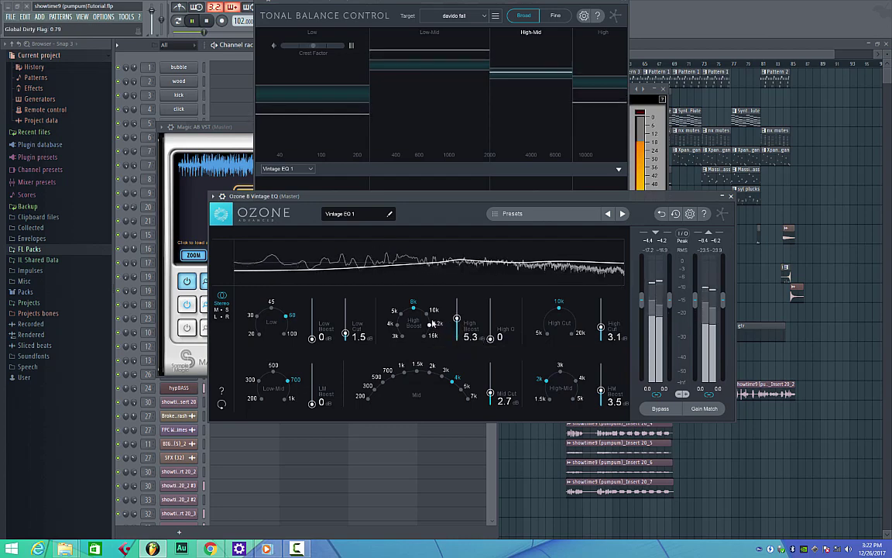
{"action": "left_click", "coordinate": [432, 325]}
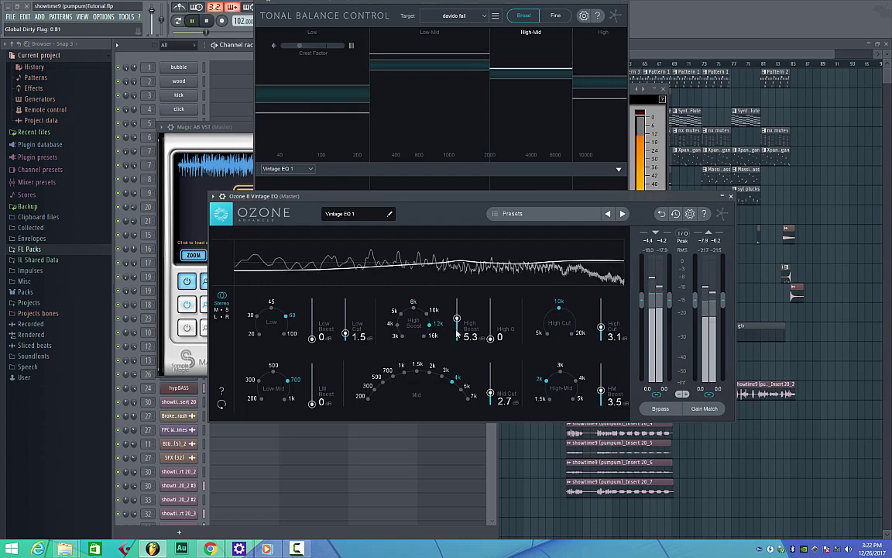
{"action": "left_click_drag", "start_coordinate": [456, 319], "coordinate": [457, 314]}
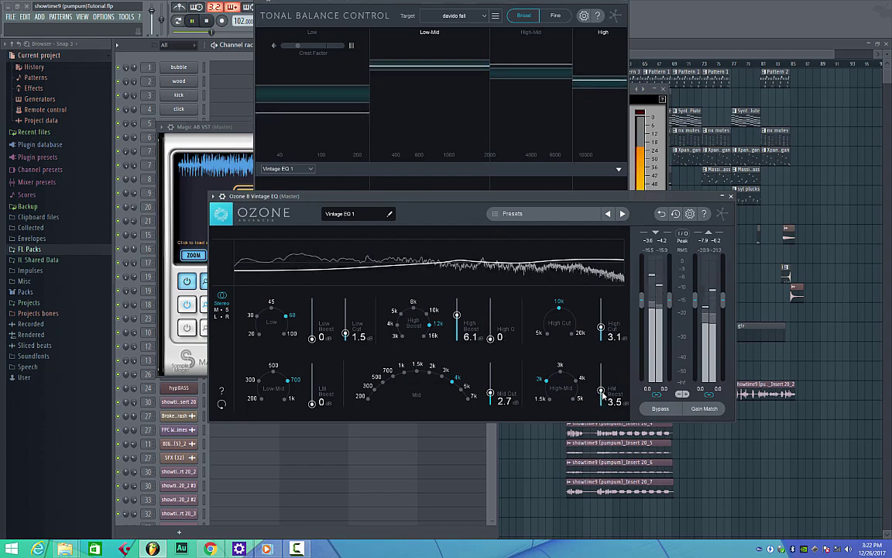
Lower the Vintage EQ's HM Boost to 1.2 dB and raise its Low Boost to 2.5 dB.
{"action": "left_click_drag", "start_coordinate": [599, 393], "coordinate": [603, 403]}
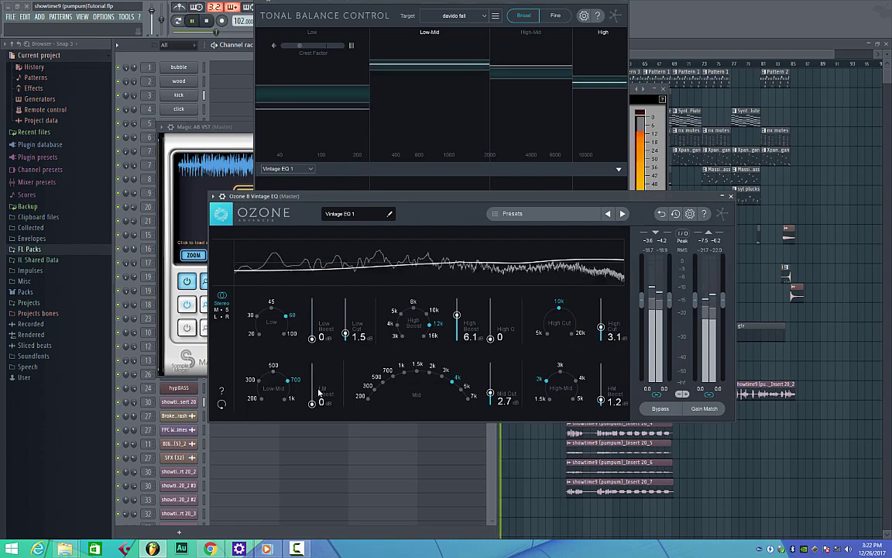
{"action": "mouse_move", "coordinate": [312, 340]}
{"action": "left_mouse_down"}
{"action": "mouse_move", "coordinate": [312, 321]}
{"action": "mouse_move", "coordinate": [313, 329]}
{"action": "left_mouse_up"}
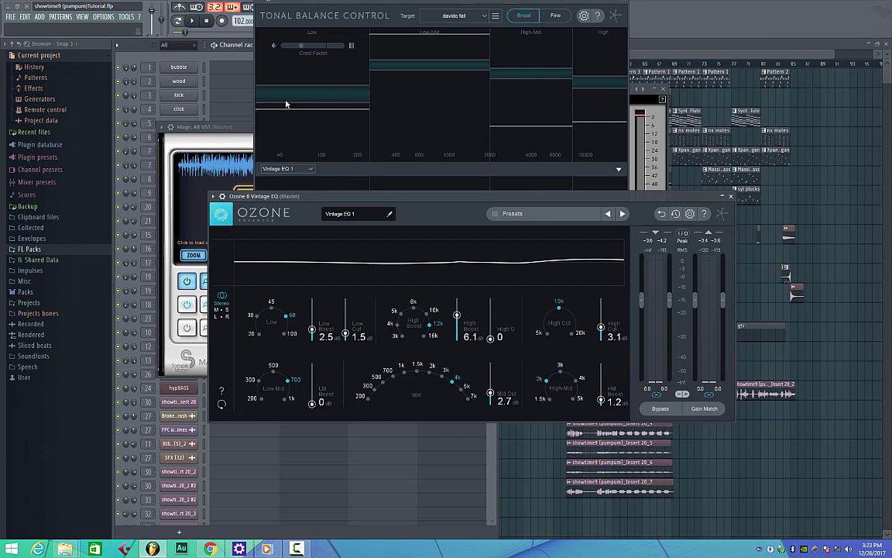
Switch Tonal Balance Control to the Fine view and play the mix to check its curve against the davido fall target.
{"action": "left_click", "coordinate": [555, 15]}
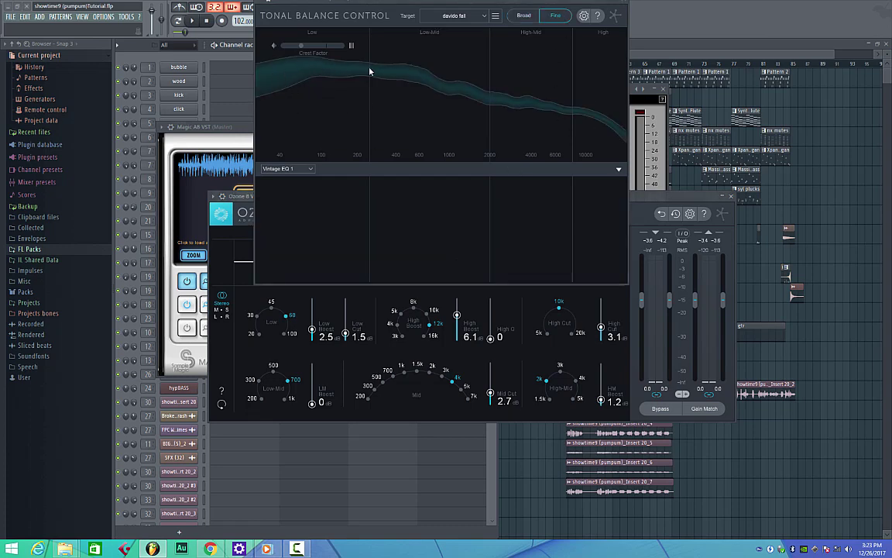
{"action": "key", "text": "space"}
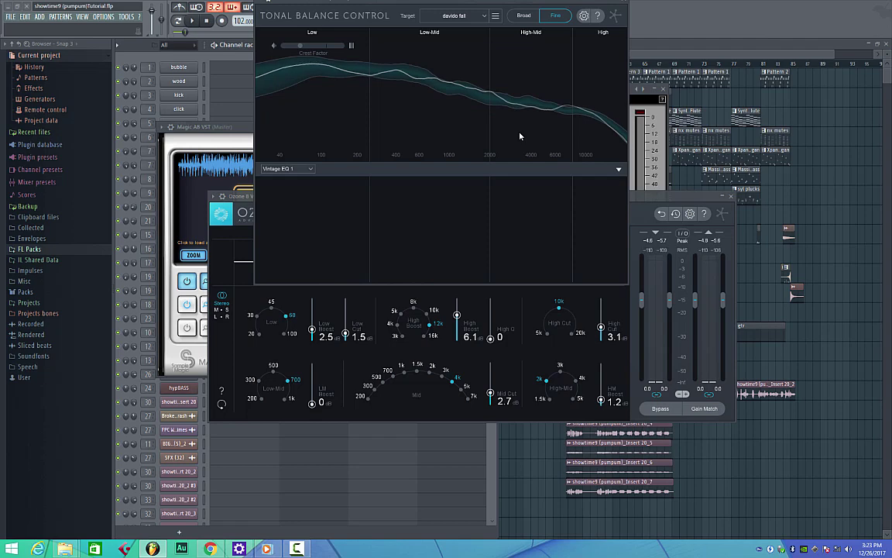
Close the Tonal Balance Control, Magic AB and Ozone 8 Vintage EQ windows, and bring up the mixer.
{"action": "left_click_drag", "start_coordinate": [592, 5], "coordinate": [587, 72]}
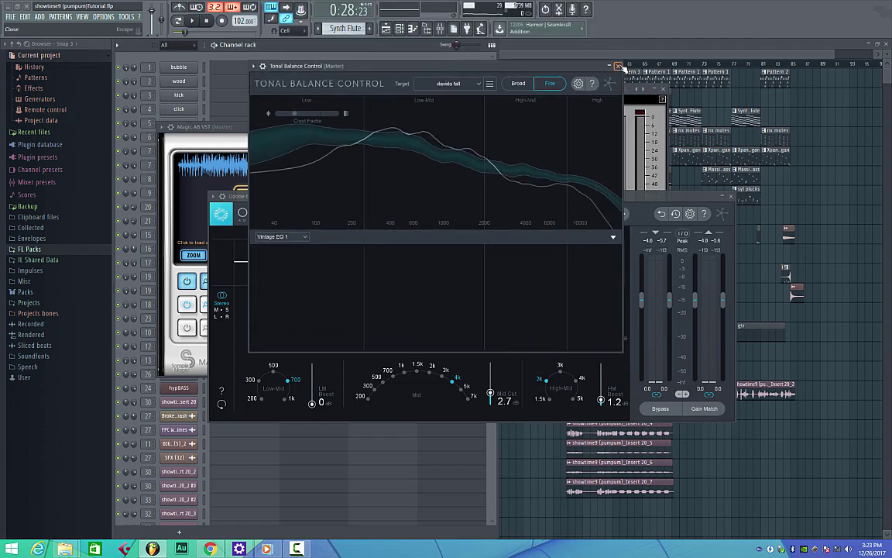
{"action": "left_click", "coordinate": [618, 65]}
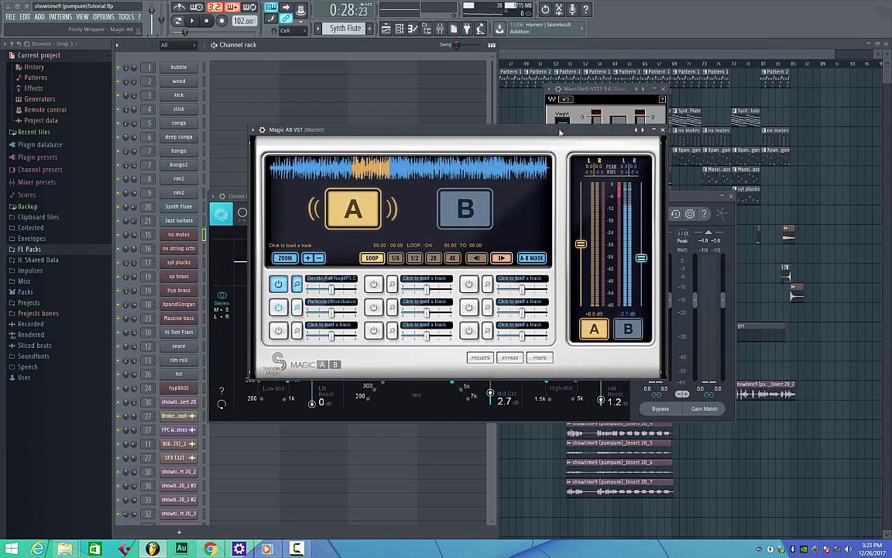
{"action": "key", "text": "Escape"}
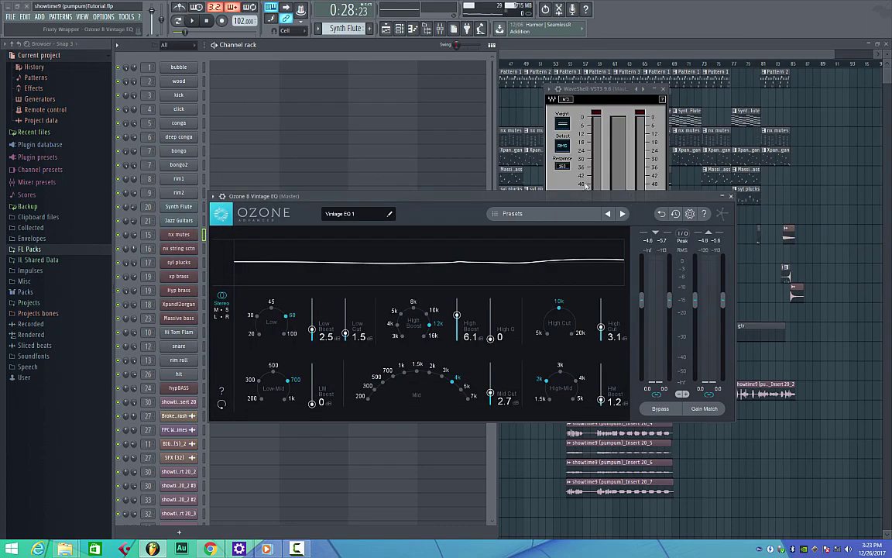
{"action": "key", "text": "Escape"}
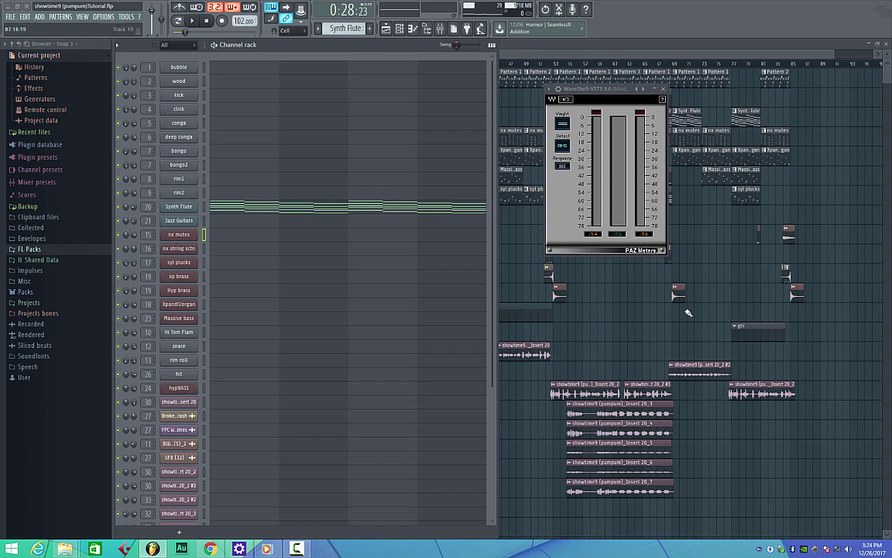
{"action": "left_click", "coordinate": [398, 28]}
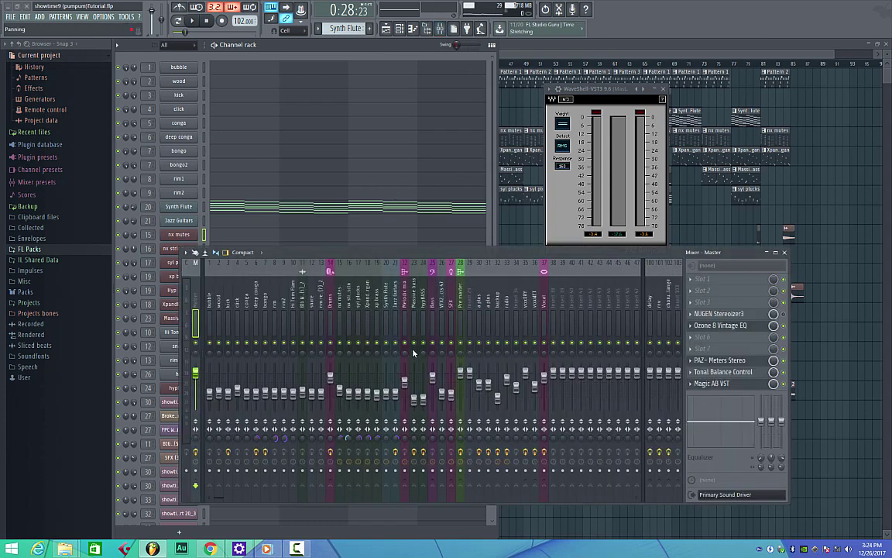